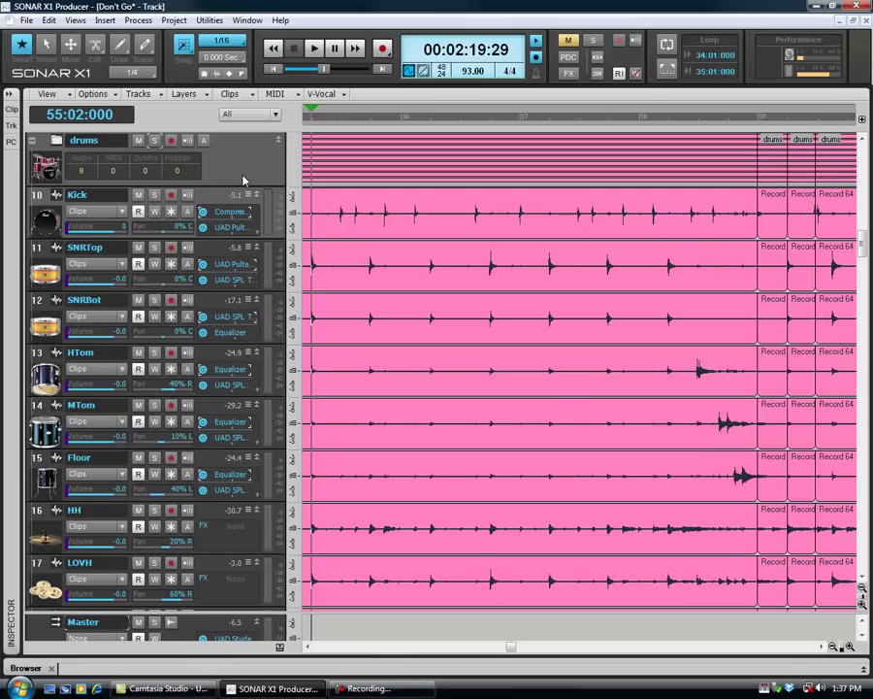
# Play the passage from 55:02 in the full mix, and solo the drums folder to audition the same passage
pyautogui.press('space')
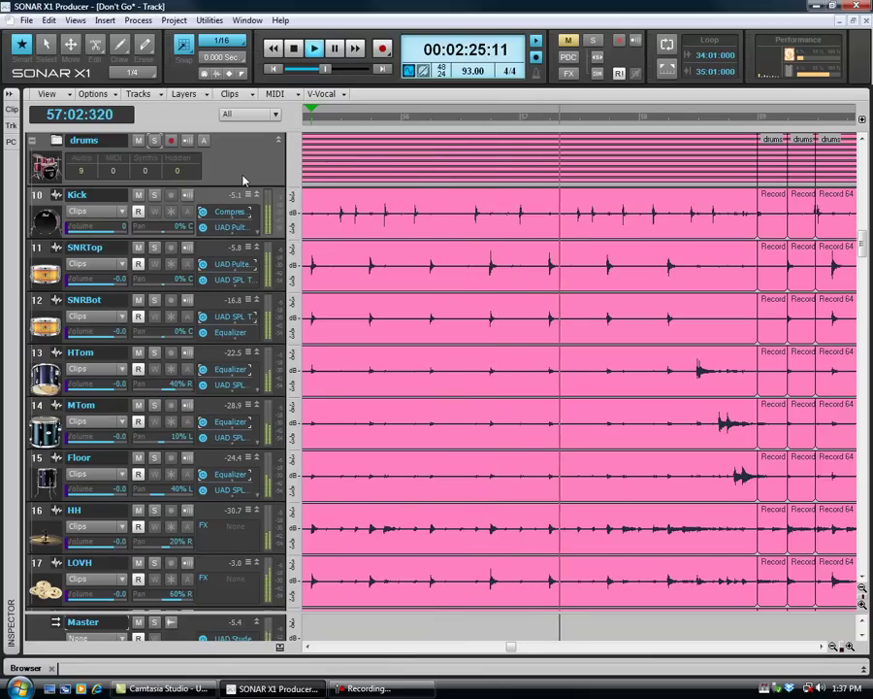
pyautogui.press('space')
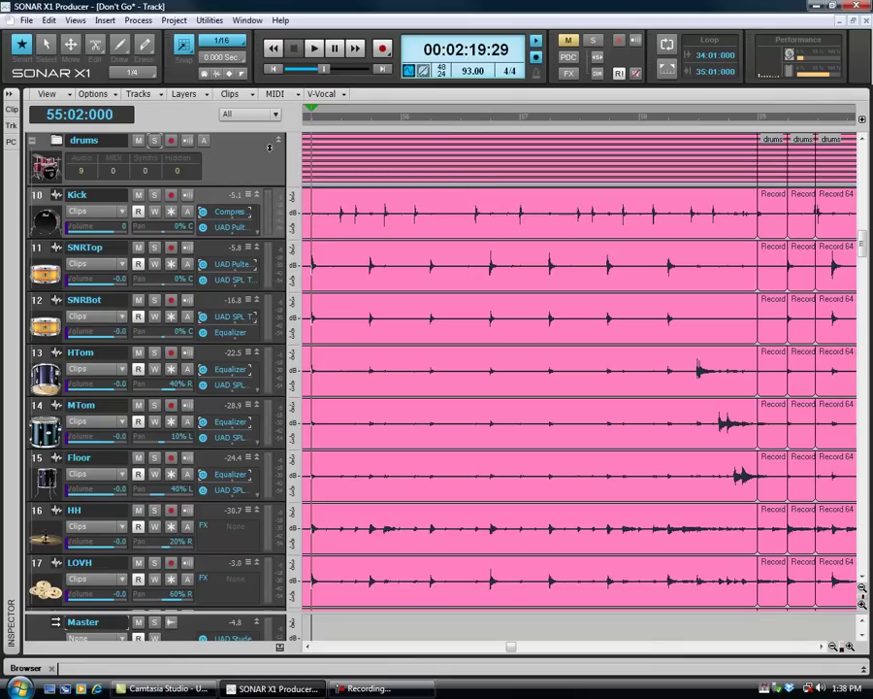
pyautogui.click(153, 140)
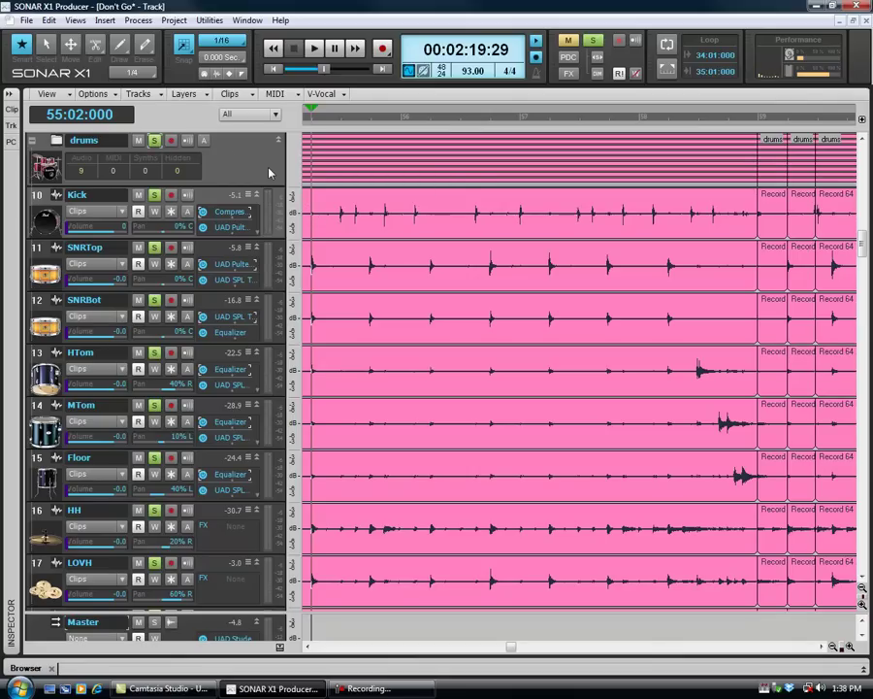
pyautogui.press('space')
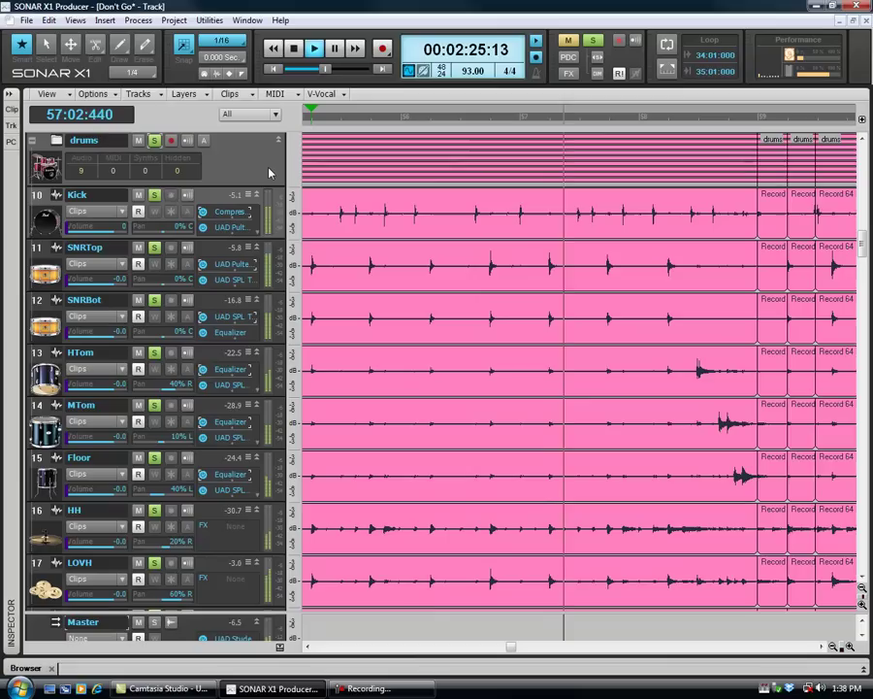
pyautogui.press('space')
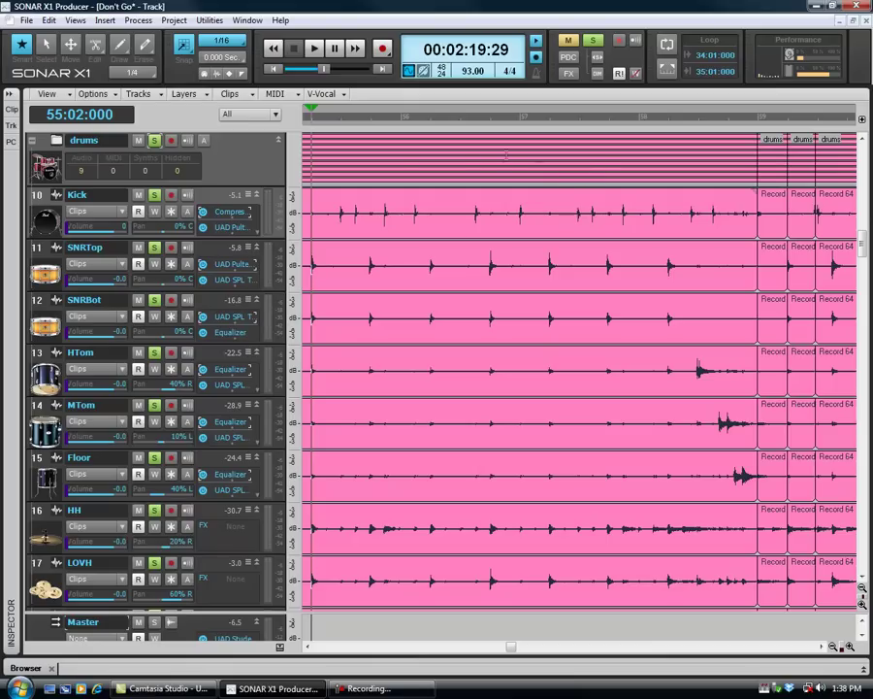
# Set the snap resolution to 1/8 and place the now time at 56:02:480
pyautogui.click(433, 123)
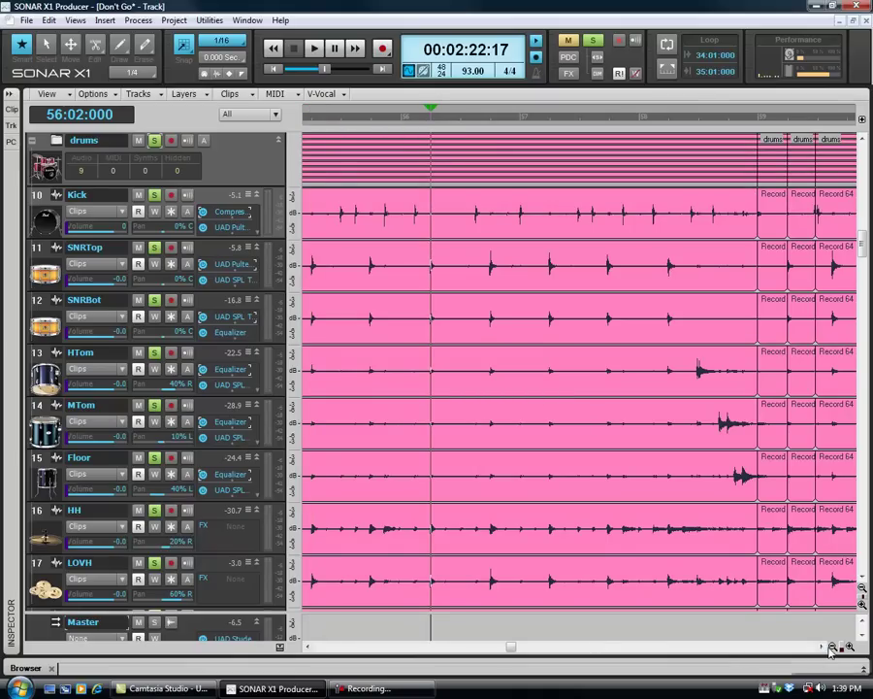
pyautogui.moveTo(841, 647); pyautogui.dragTo(749, 619)
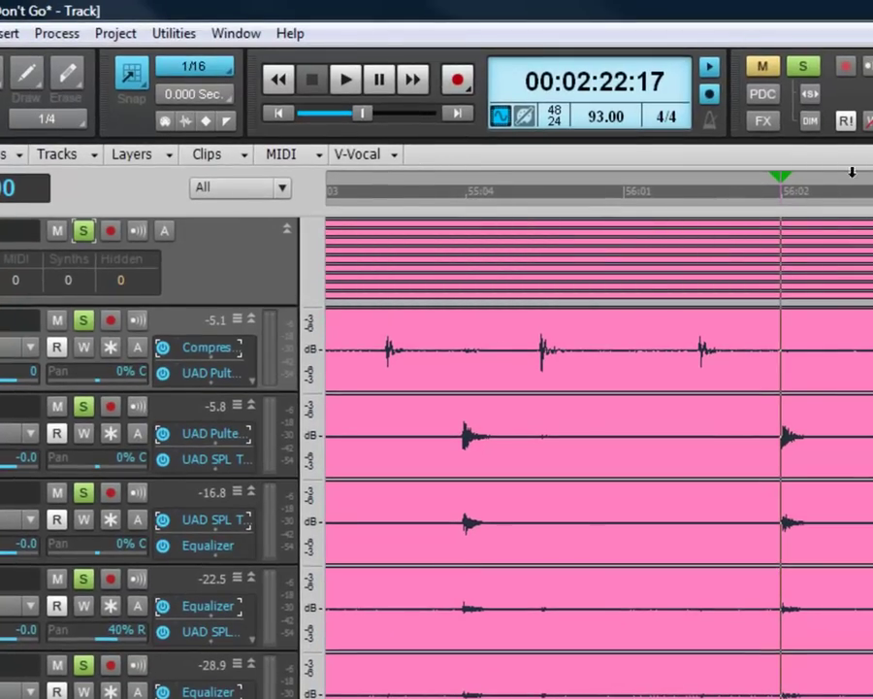
pyautogui.click(208, 70)
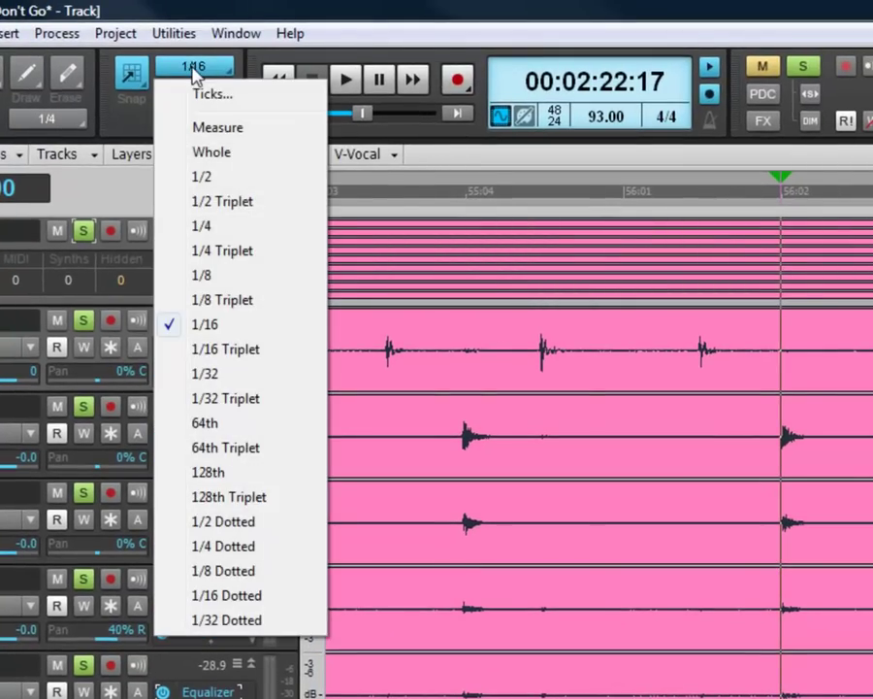
pyautogui.click(239, 277)
pyautogui.click(856, 191)
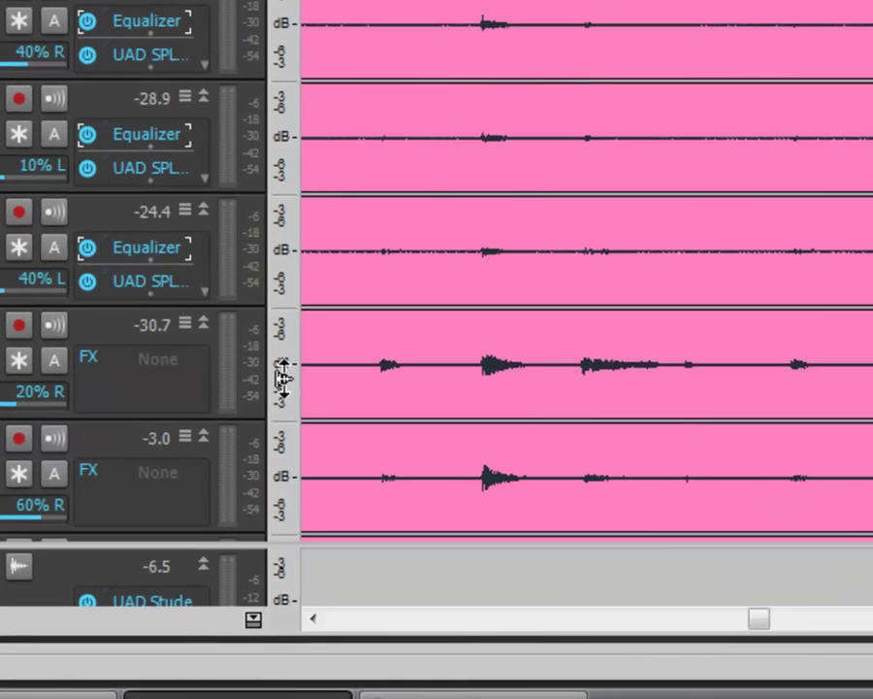
# Magnify the HH track's waveform vertically and check its hits against the eighth-note grid from 56:03 to 56:04
pyautogui.moveTo(284, 367); pyautogui.dragTo(293, 190)
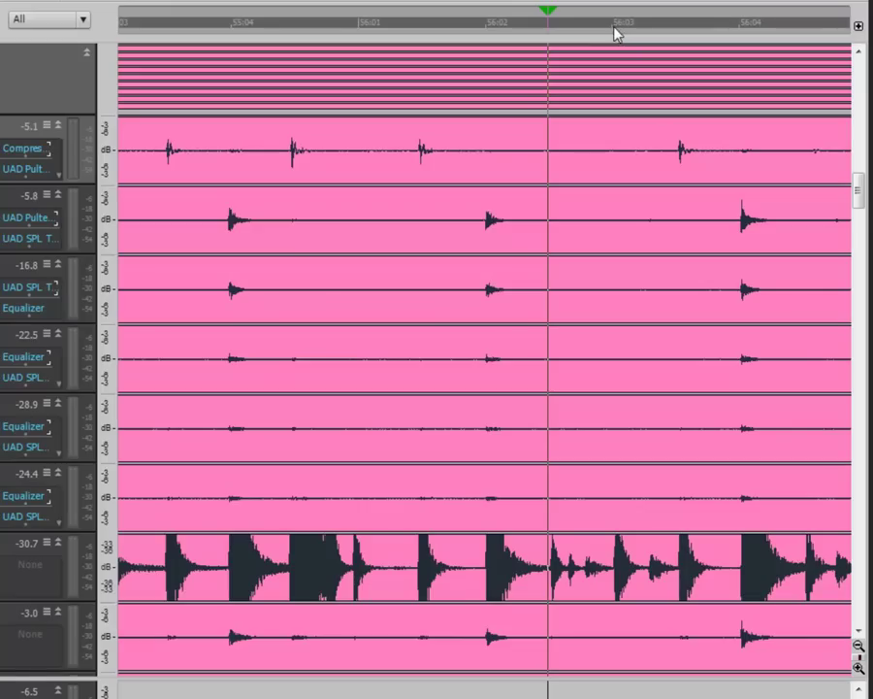
pyautogui.click(614, 31)
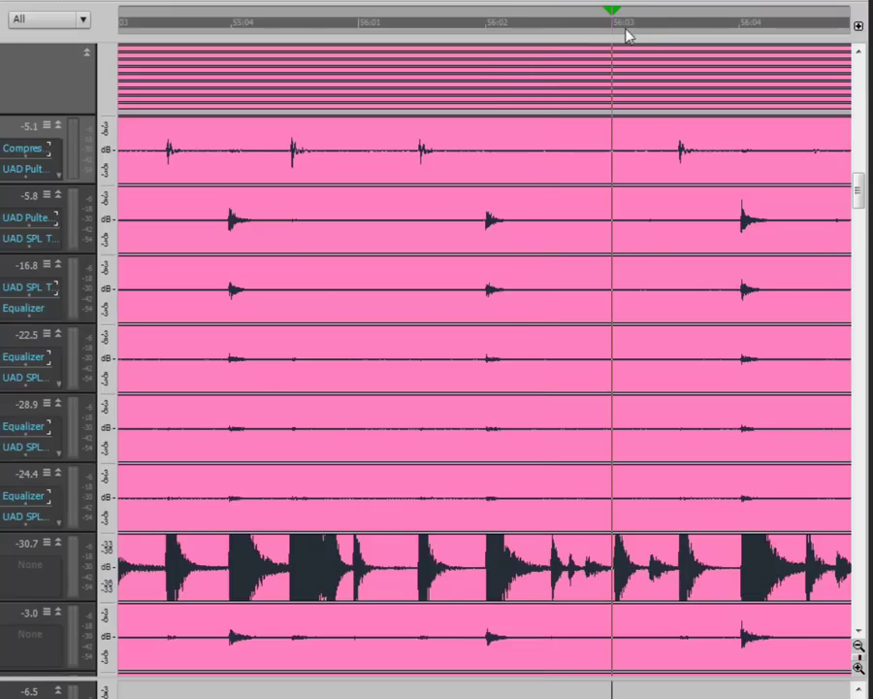
pyautogui.click(671, 29)
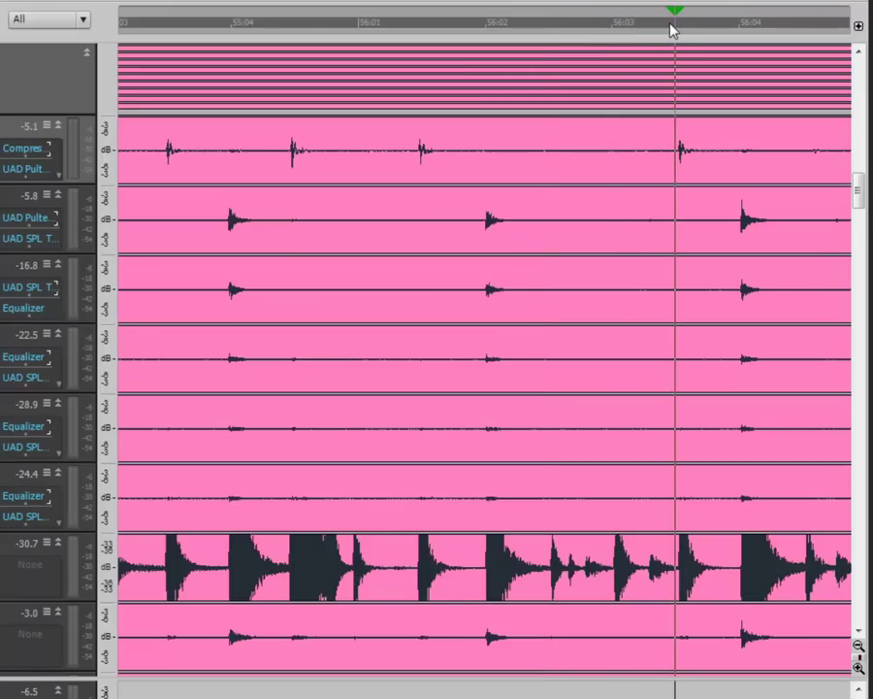
pyautogui.click(741, 31)
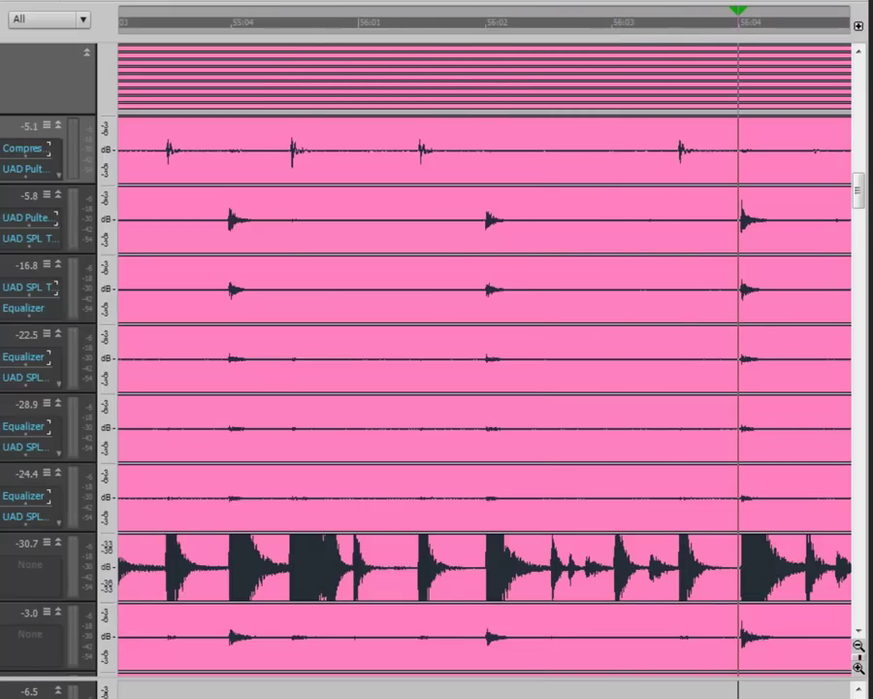
# Examine how the drum hits line up with the beats at 57:04, 57:03, 57:02 and 57:01
pyautogui.moveTo(809, 695); pyautogui.dragTo(780, 695)
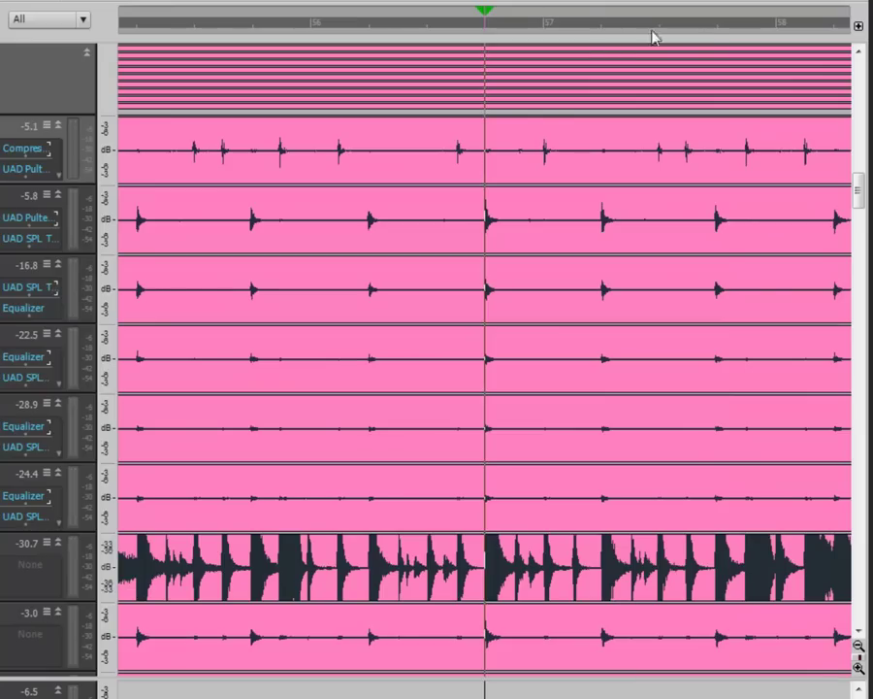
pyautogui.click(720, 33)
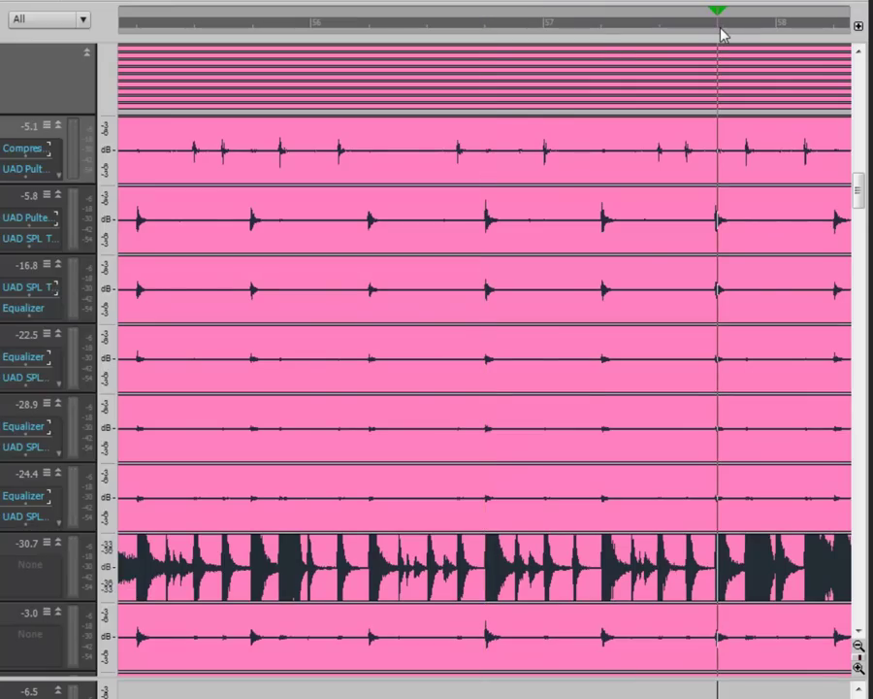
pyautogui.click(660, 35)
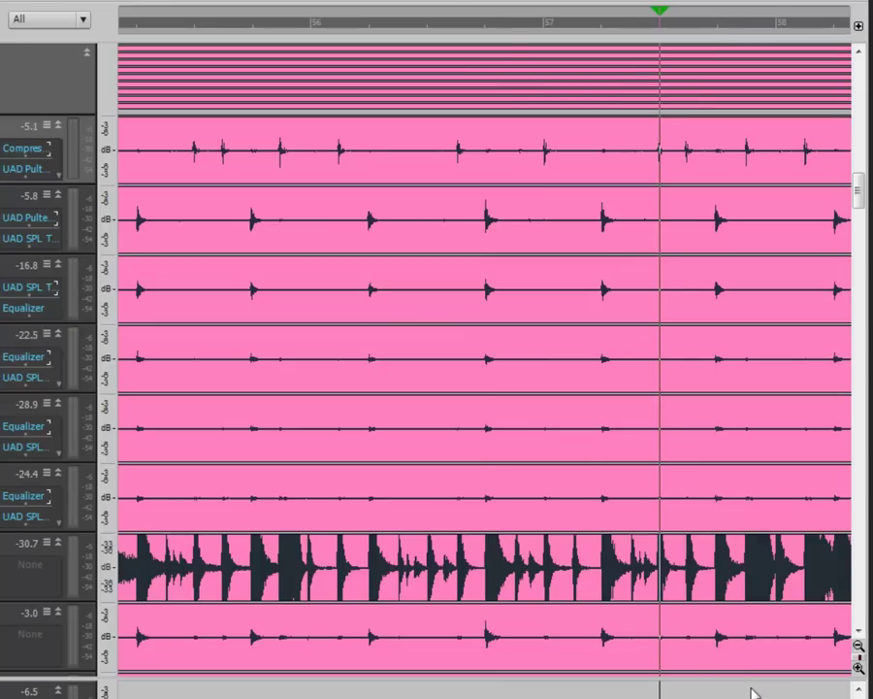
pyautogui.moveTo(704, 686)
pyautogui.mouseDown()
pyautogui.moveTo(720, 684)
pyautogui.moveTo(710, 685)
pyautogui.mouseUp()
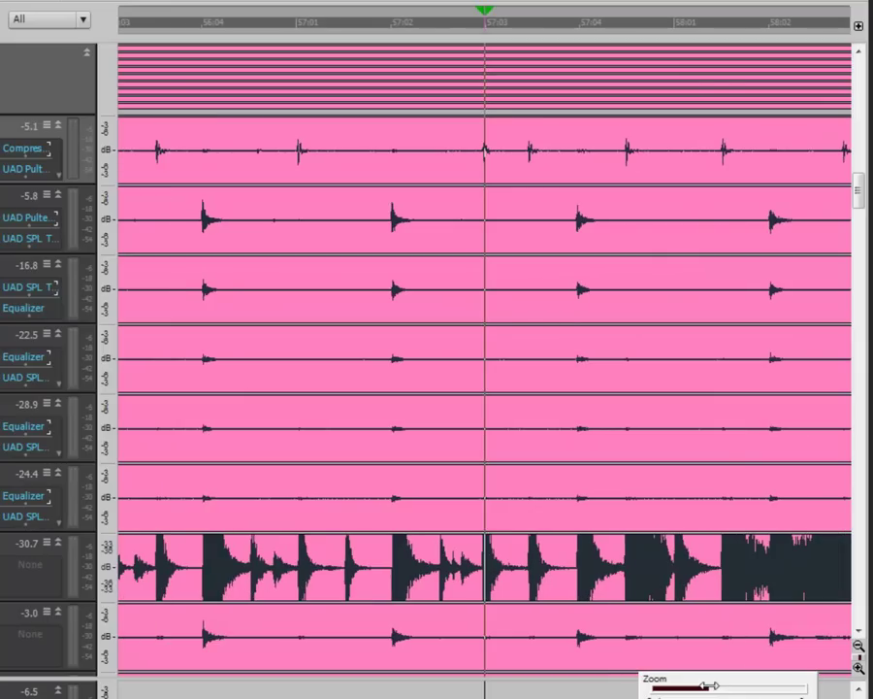
pyautogui.click(391, 23)
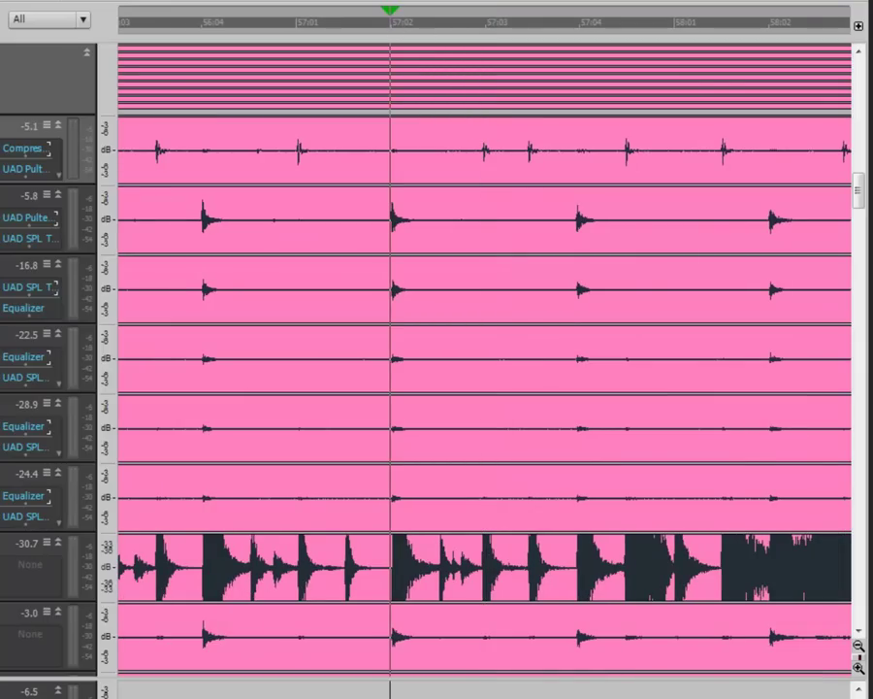
pyautogui.moveTo(705, 688); pyautogui.dragTo(715, 689)
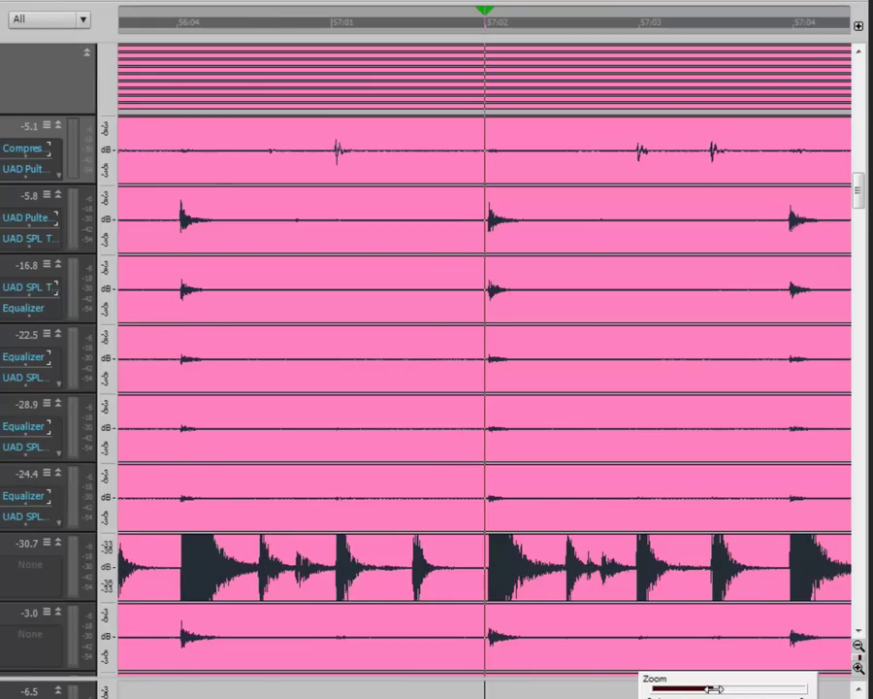
pyautogui.click(327, 25)
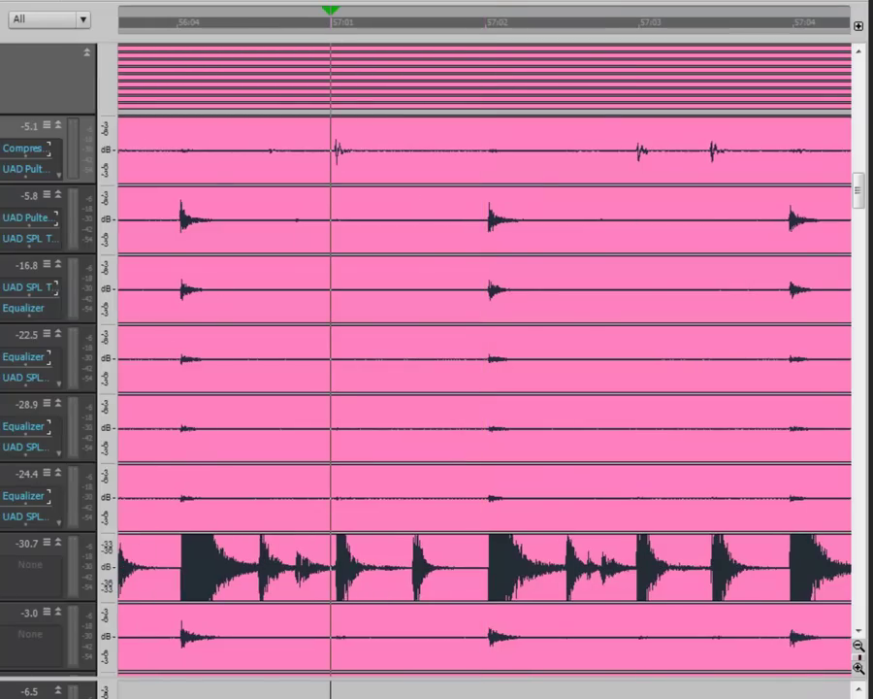
pyautogui.moveTo(730, 687); pyautogui.dragTo(706, 687)
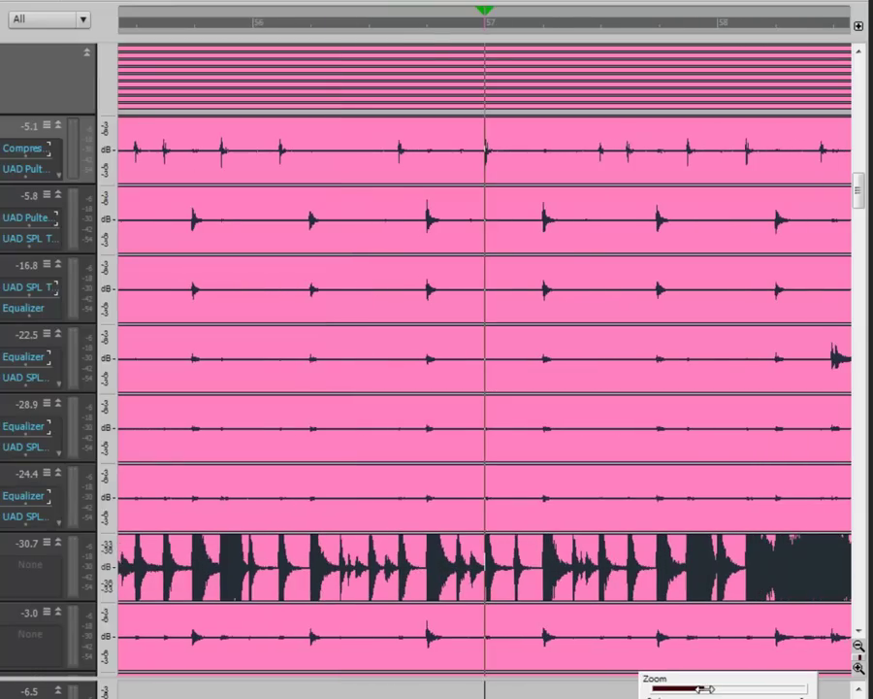
# Return the now time to 56:02:480 and enlarge the timeline around it
pyautogui.click(342, 30)
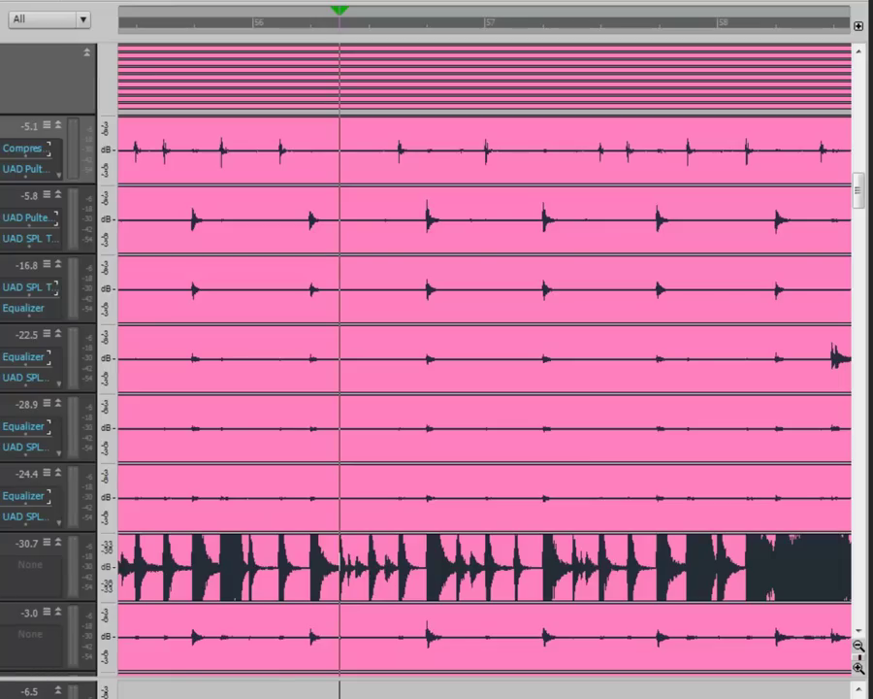
pyautogui.moveTo(703, 686)
pyautogui.mouseDown()
pyautogui.moveTo(719, 685)
pyautogui.moveTo(712, 685)
pyautogui.mouseUp()
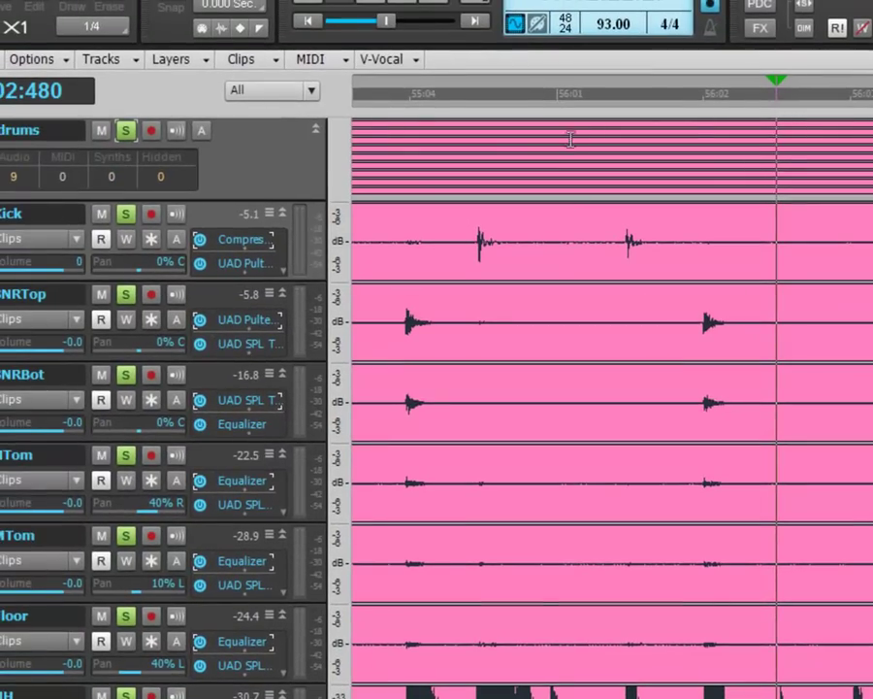
pyautogui.click(315, 129)
pyautogui.click(316, 129)
pyautogui.click(316, 130)
pyautogui.click(316, 130)
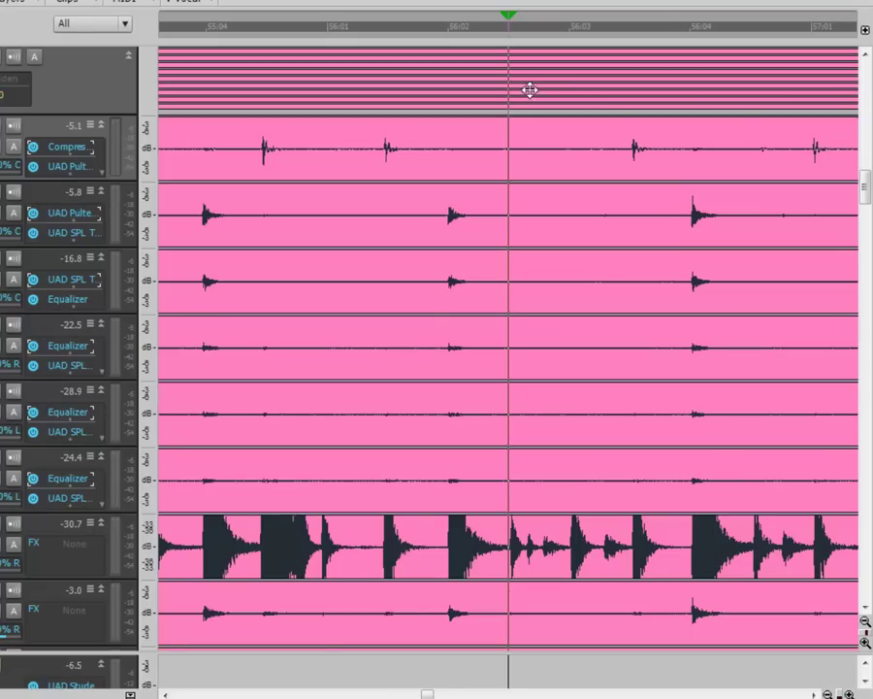
# Split all clips in the drums folder at 56:02:480 with the Split tool
pyautogui.press('t')
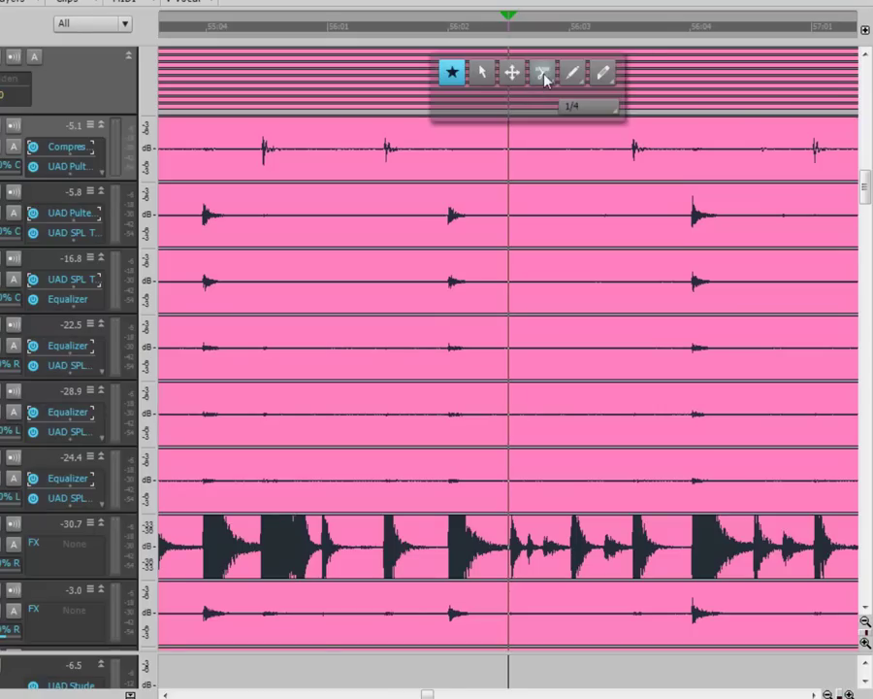
pyautogui.click(544, 76)
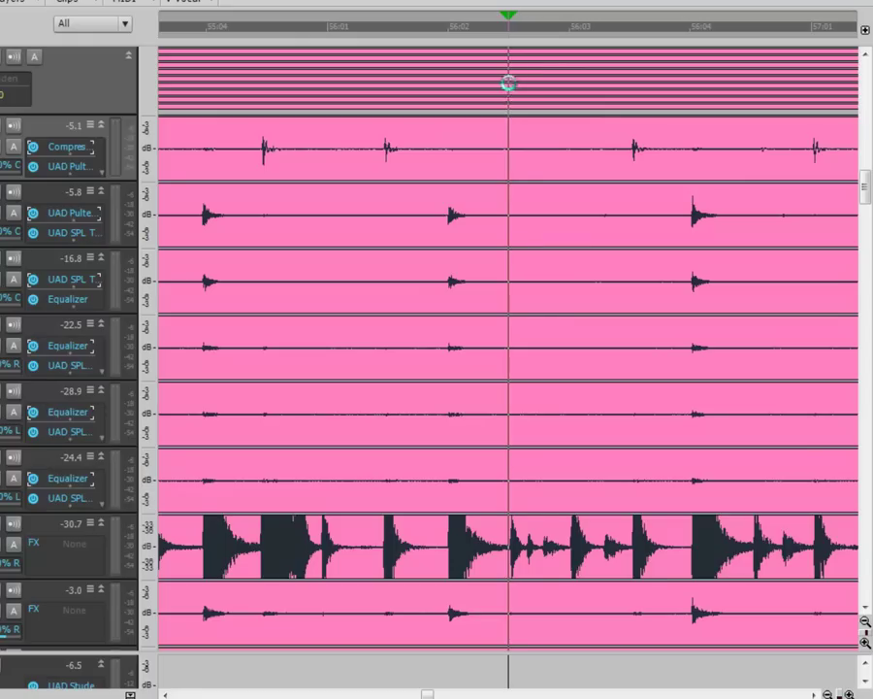
pyautogui.click(509, 94)
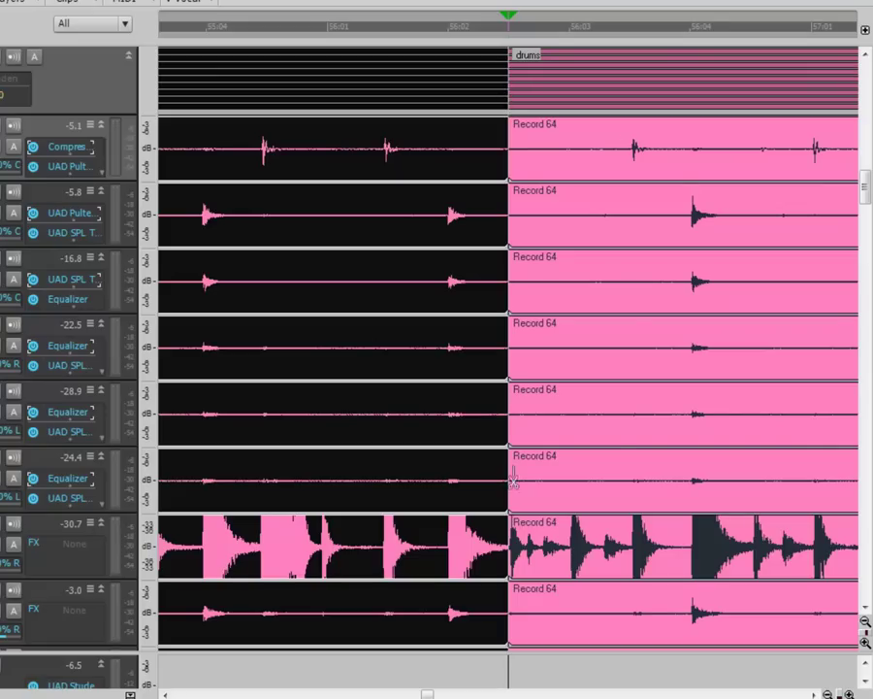
# Check the hits against the beats from 56:04 to 57:03 and split all drums folder clips at 57:03
pyautogui.click(813, 695)
pyautogui.hscroll(10, 509, 368)
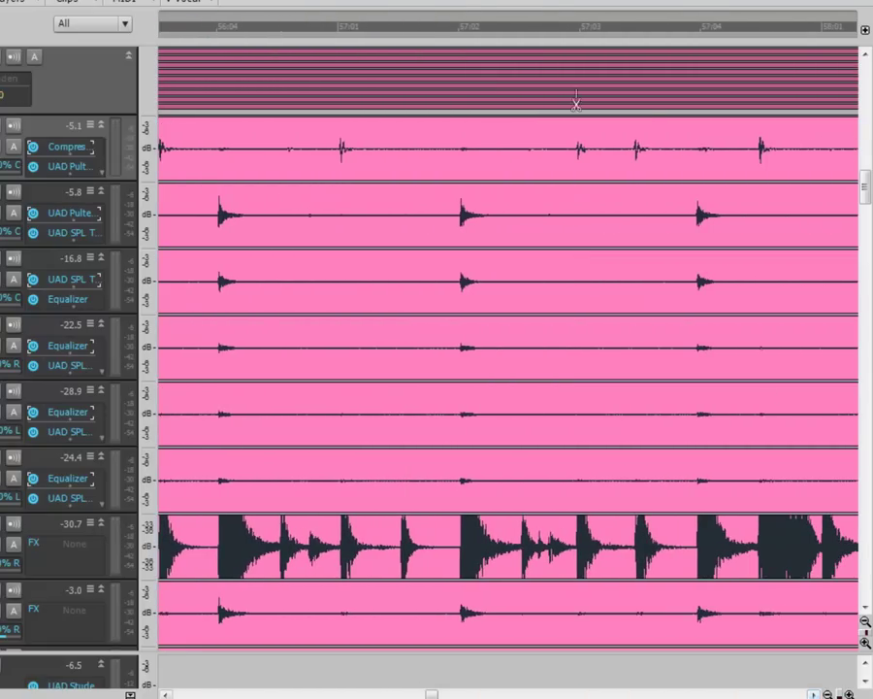
pyautogui.click(581, 35)
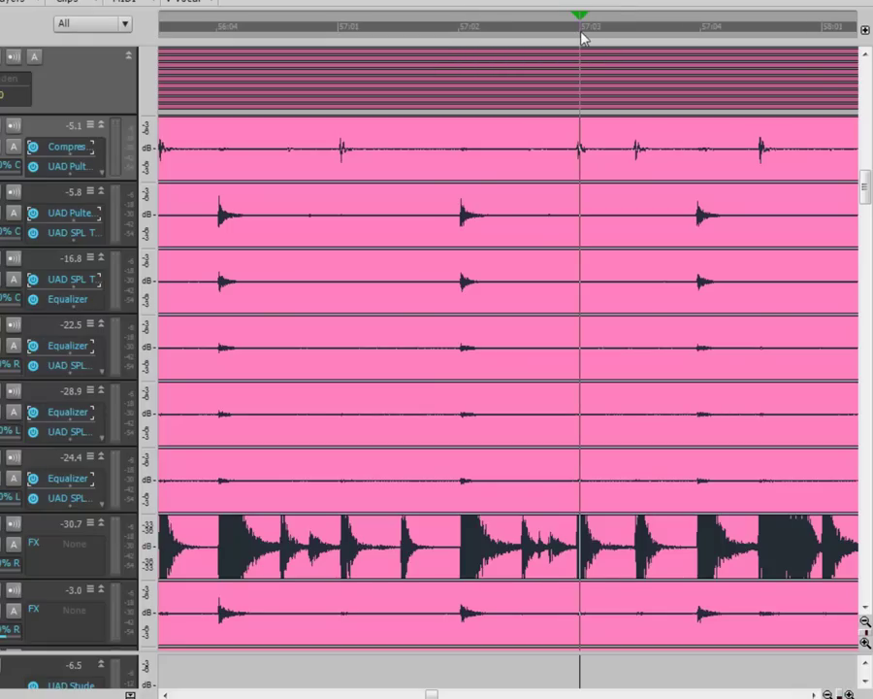
pyautogui.click(338, 34)
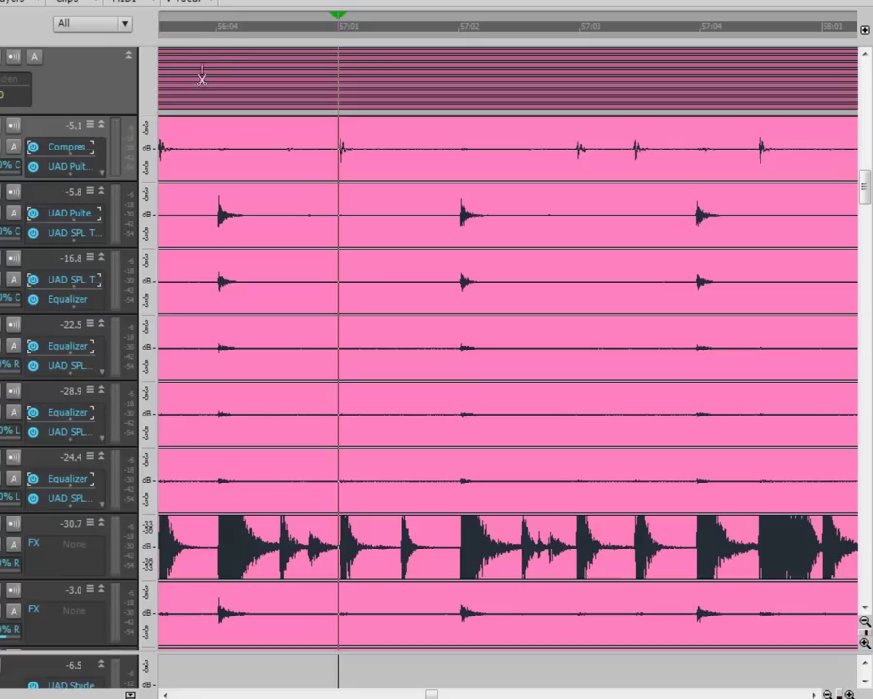
pyautogui.click(217, 37)
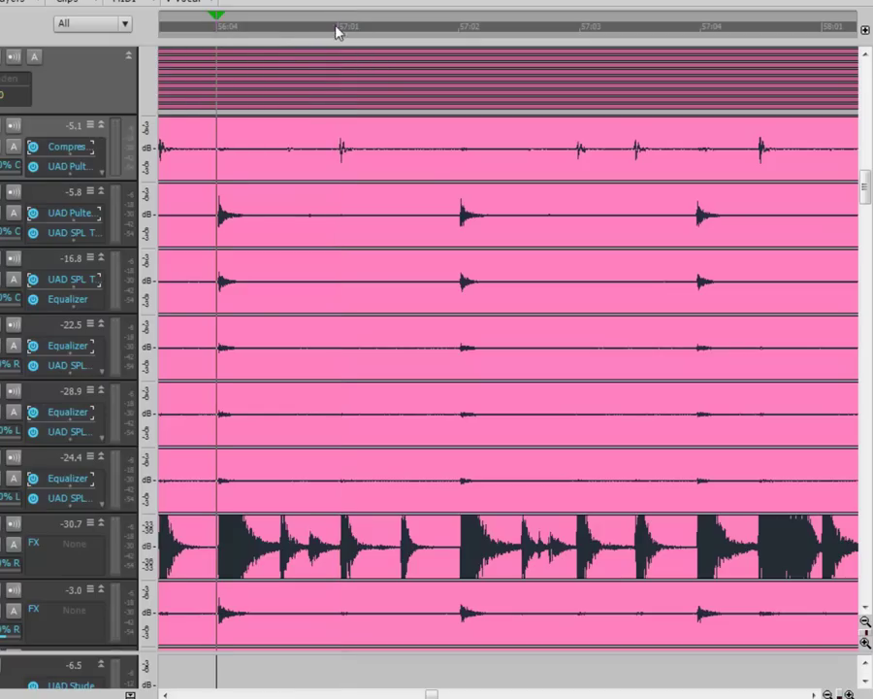
pyautogui.click(460, 33)
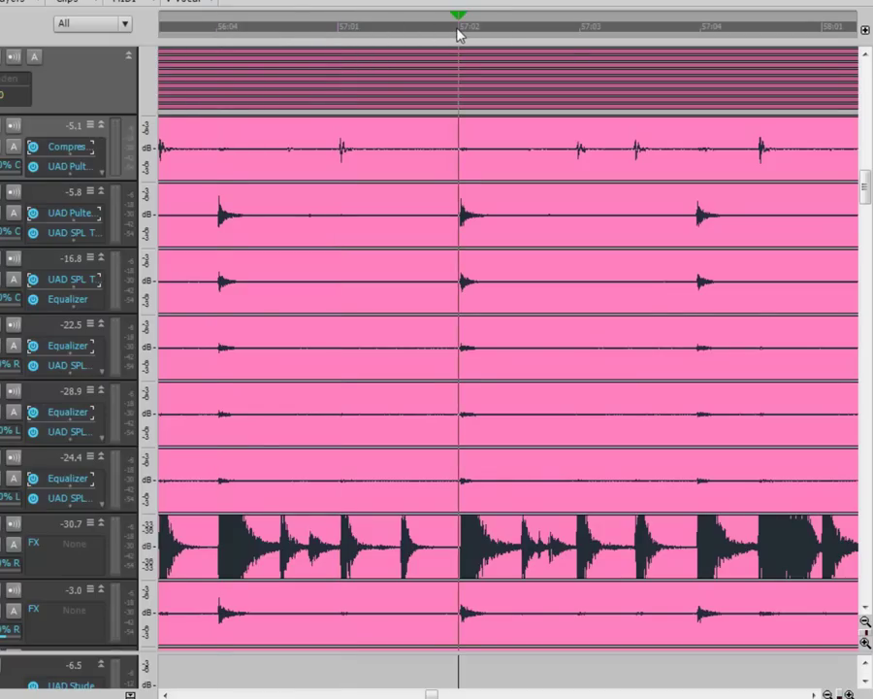
pyautogui.click(580, 37)
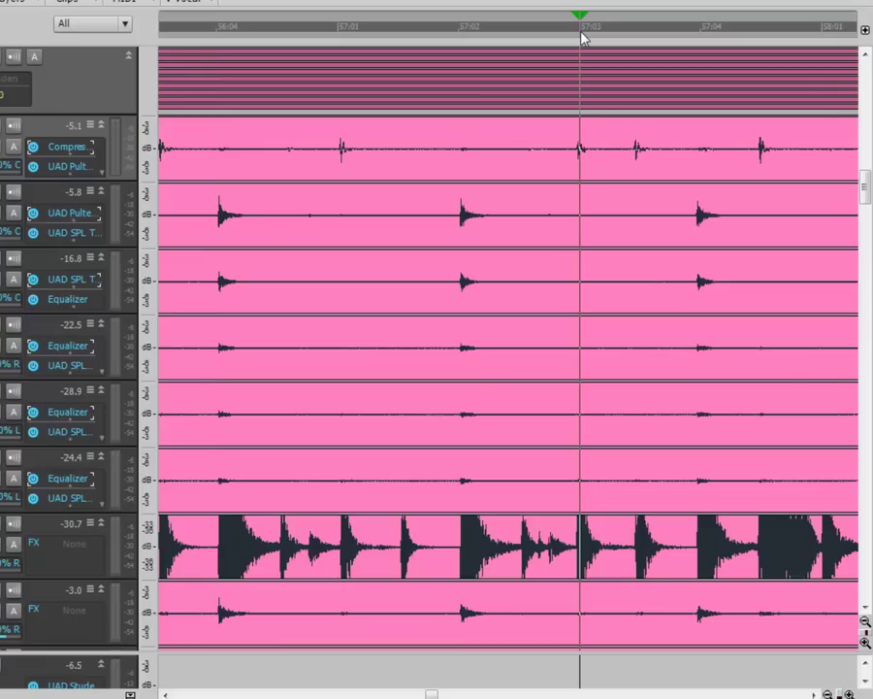
pyautogui.click(580, 92)
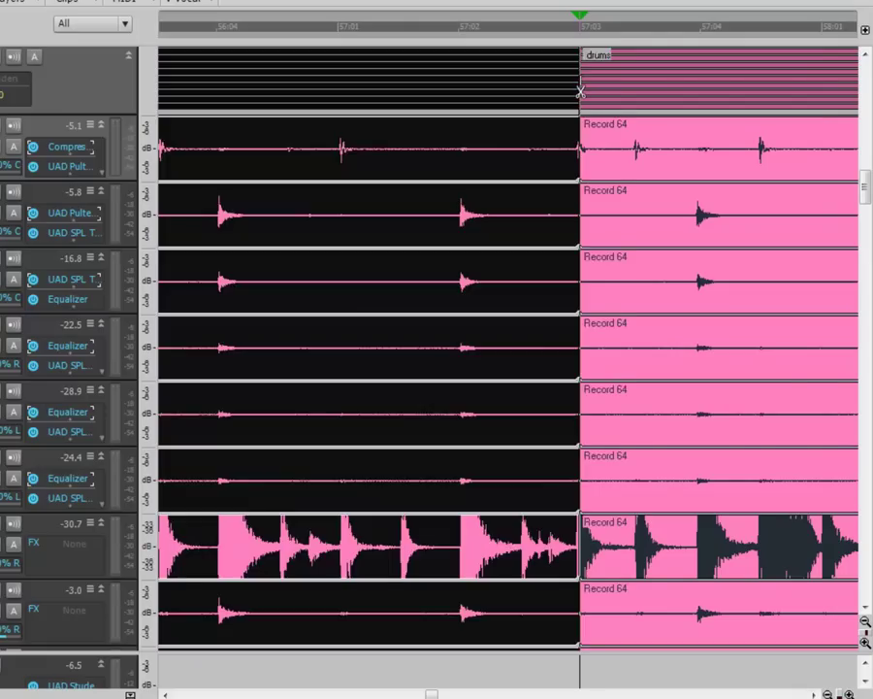
# Switch from the Split tool back to the Smart tool and clear the clip selection
pyautogui.press('t')
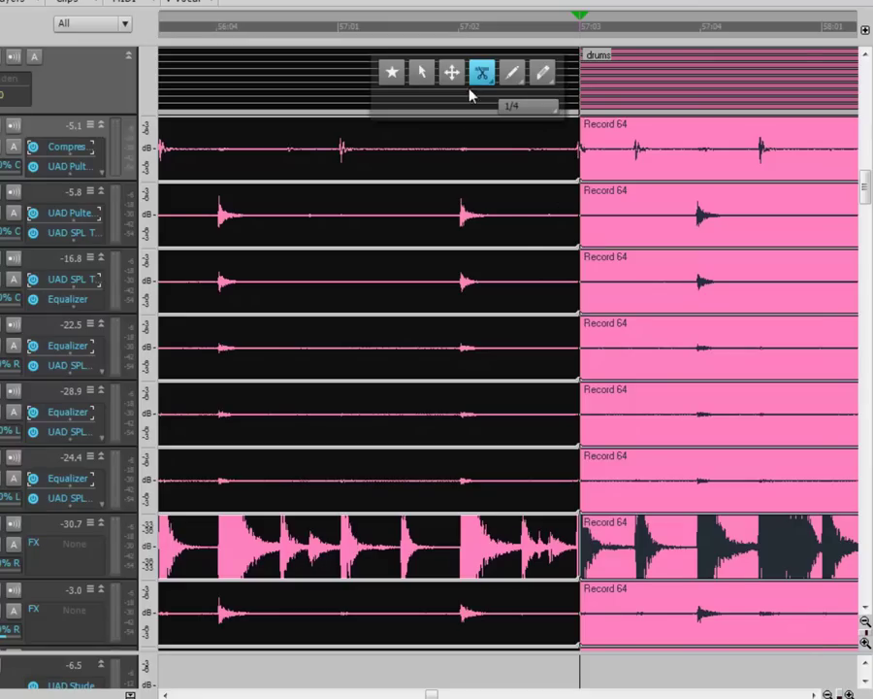
pyautogui.click(394, 72)
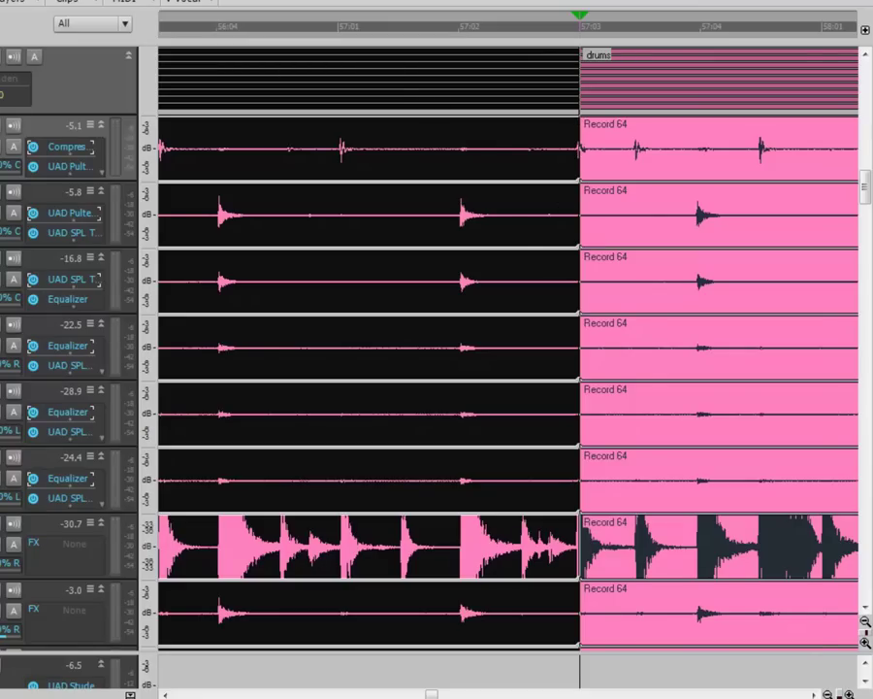
pyautogui.hotkey('ctrl', 'a')
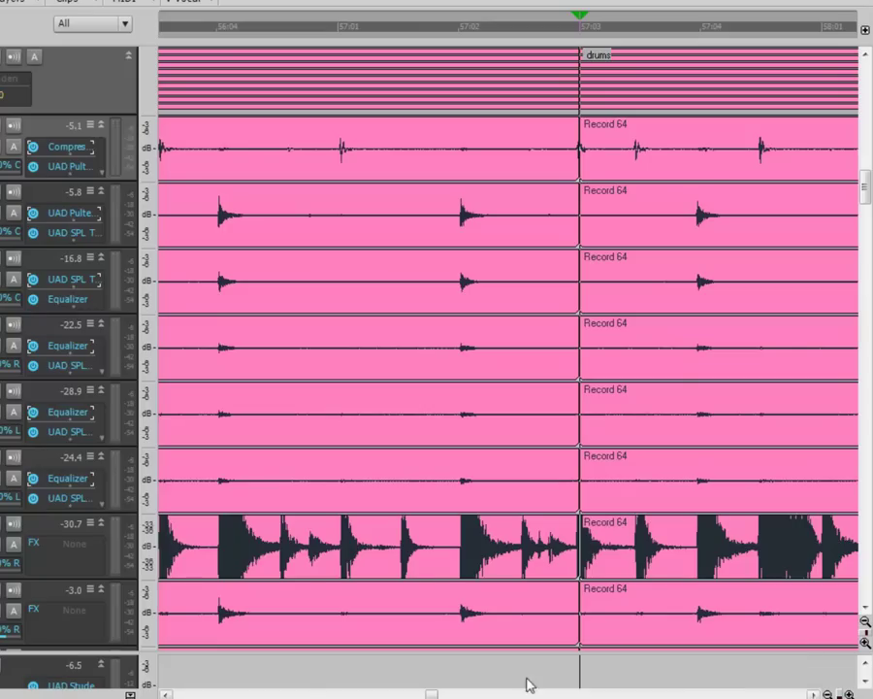
# Trim the clips before the 56:02:480 split to open a gap and shift the isolated drum section earlier so its hit lands on 56:04
pyautogui.click(166, 694)
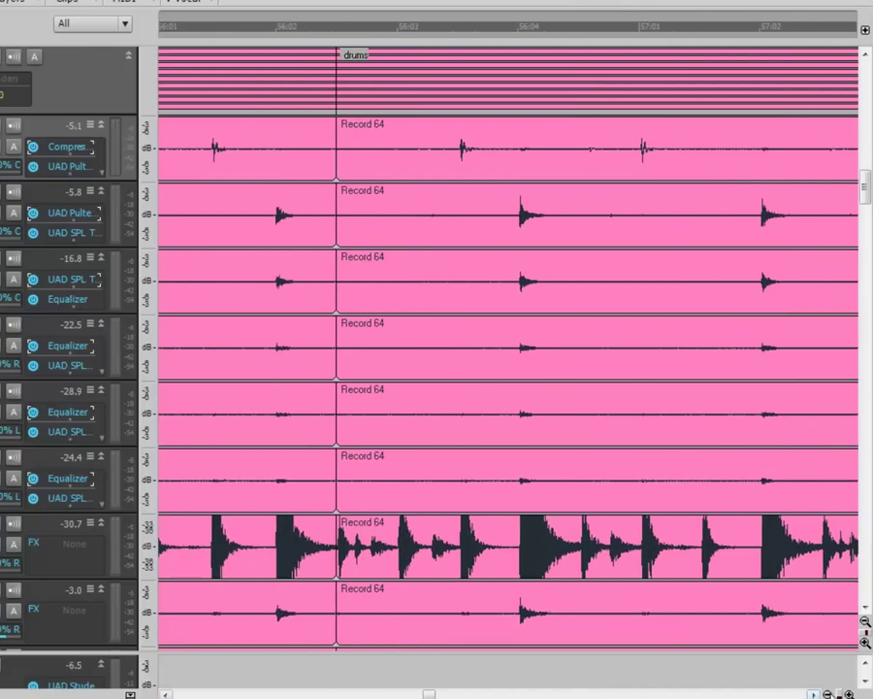
pyautogui.click(864, 621)
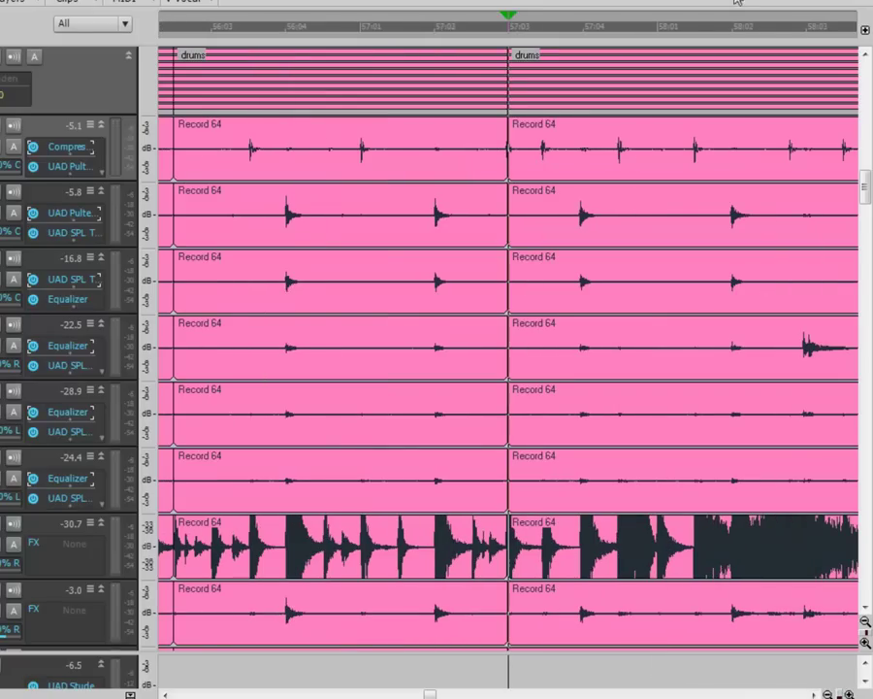
pyautogui.click(238, 33)
pyautogui.moveTo(841, 695); pyautogui.dragTo(732, 663)
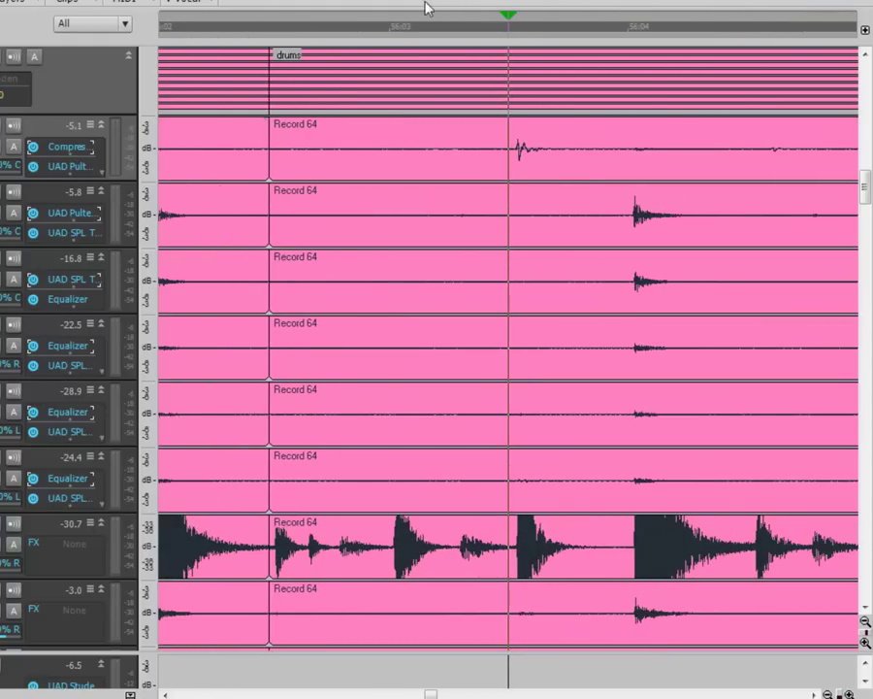
pyautogui.click(392, 32)
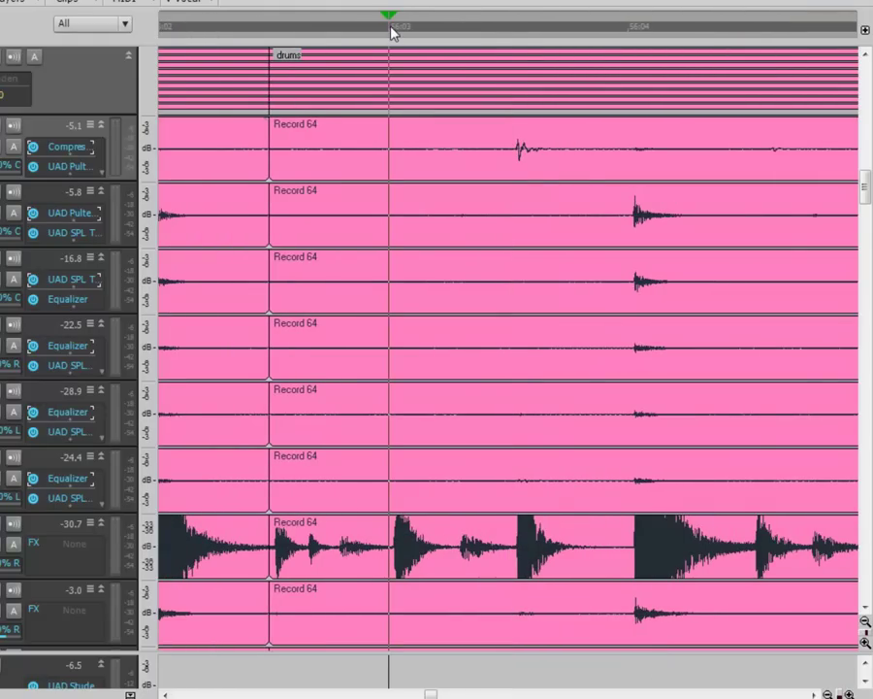
pyautogui.click(631, 32)
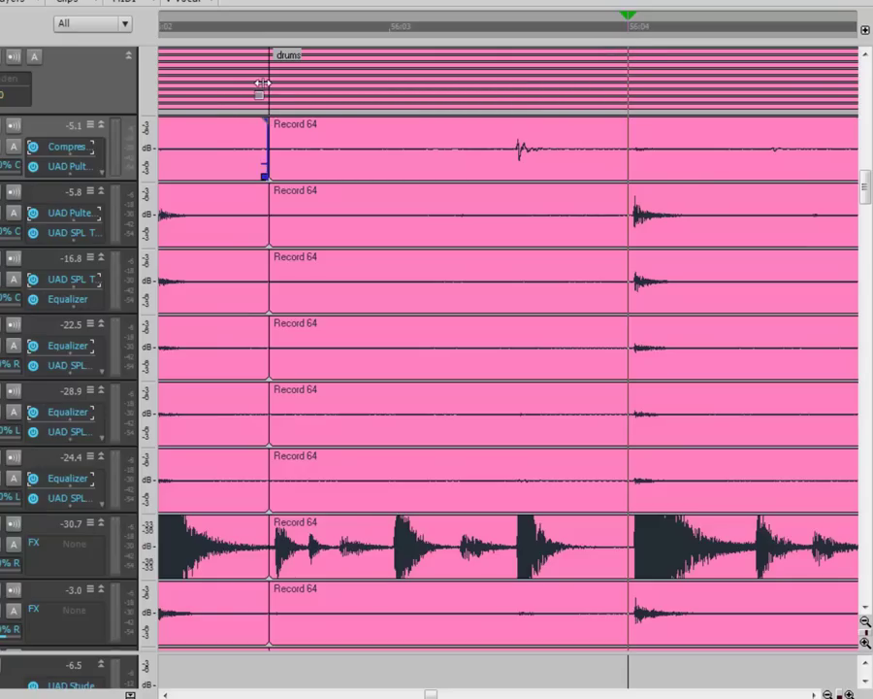
pyautogui.moveTo(262, 84); pyautogui.dragTo(222, 84)
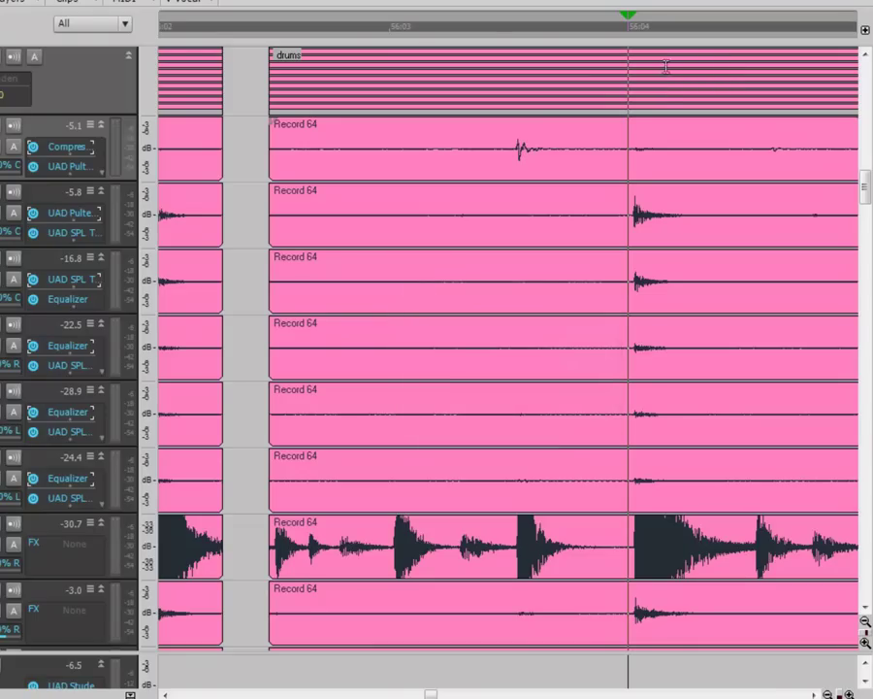
pyautogui.moveTo(665, 92)
pyautogui.mouseDown()
pyautogui.moveTo(660, 99)
pyautogui.moveTo(658, 91)
pyautogui.mouseUp()
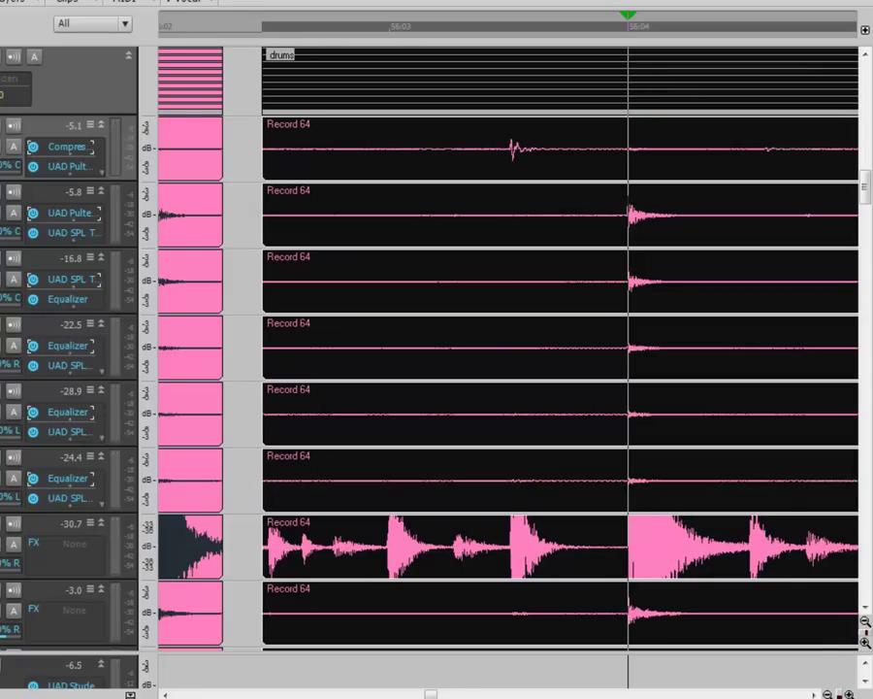
# Deselect the moved section and trim the start of all its drum clips to 56:02:480
pyautogui.moveTo(840, 695); pyautogui.dragTo(729, 663)
pyautogui.click(278, 29)
pyautogui.hotkey('ctrl', 'a')
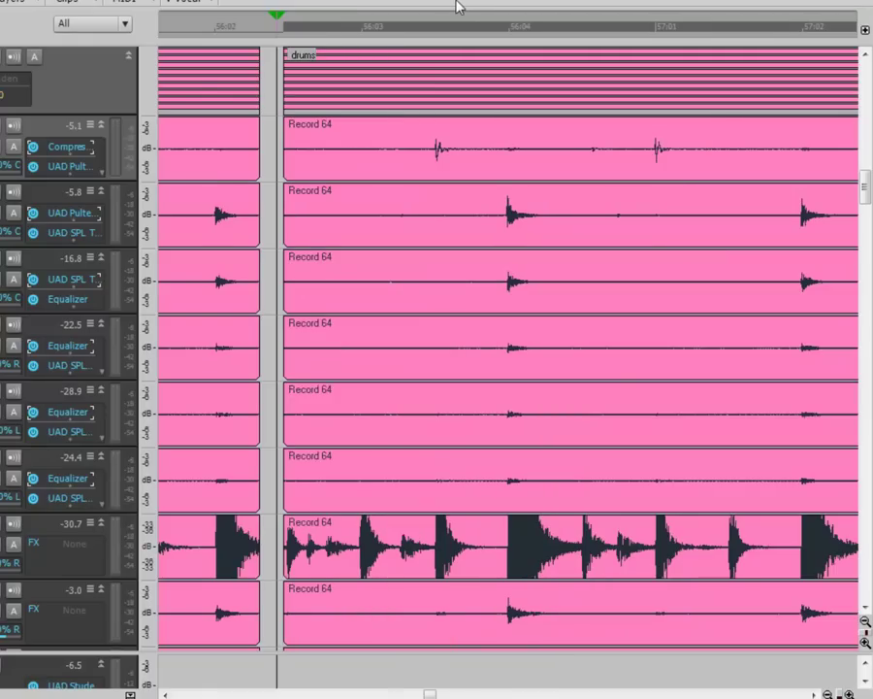
pyautogui.click(291, 27)
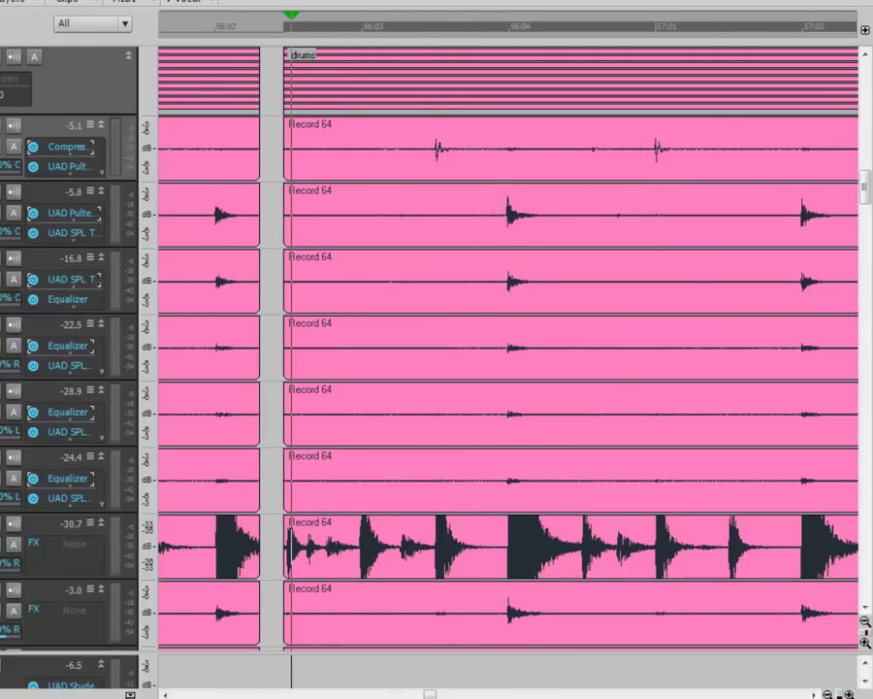
pyautogui.moveTo(839, 694); pyautogui.dragTo(746, 661)
pyautogui.click(477, 27)
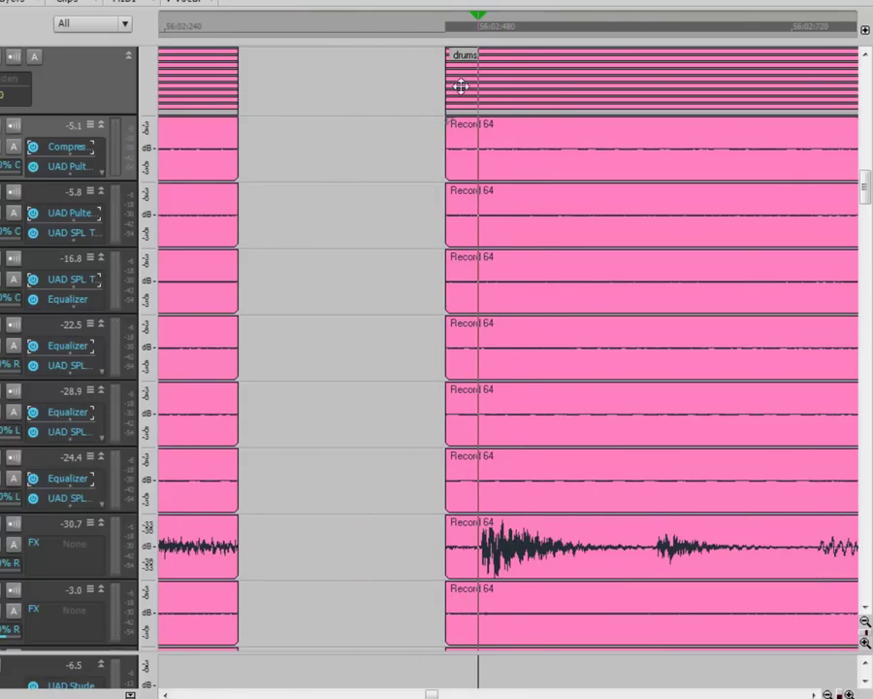
pyautogui.moveTo(451, 91)
pyautogui.mouseDown()
pyautogui.moveTo(486, 91)
pyautogui.moveTo(477, 91)
pyautogui.mouseUp()
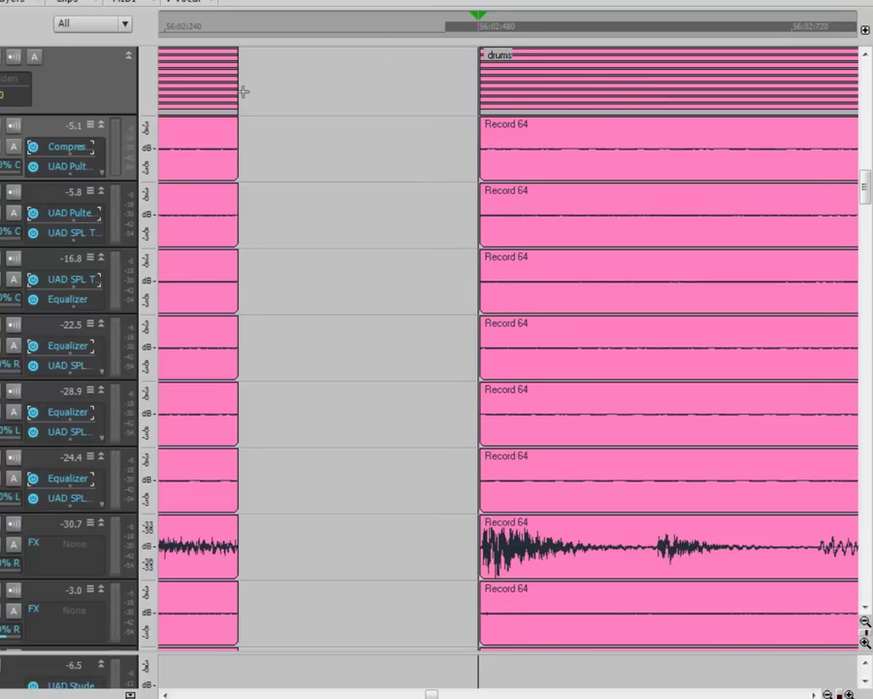
# Extend the preceding drum clips toward 56:02:480 and close the gap against the start of the moved section
pyautogui.moveTo(236, 92)
pyautogui.mouseDown()
pyautogui.moveTo(403, 117)
pyautogui.moveTo(470, 117)
pyautogui.mouseUp()
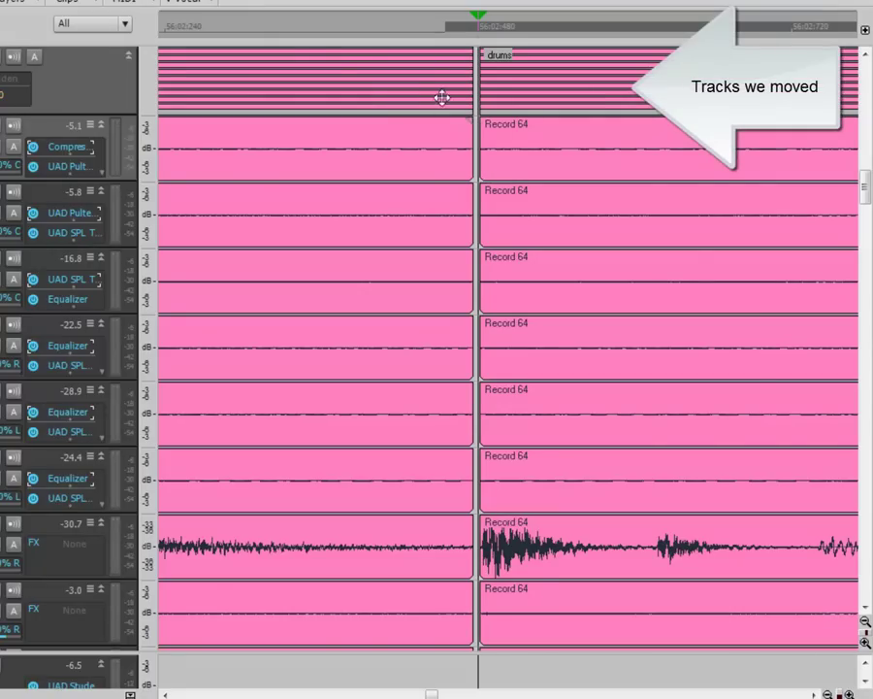
pyautogui.moveTo(482, 97); pyautogui.dragTo(615, 106)
pyautogui.moveTo(471, 97)
pyautogui.mouseDown()
pyautogui.moveTo(541, 105)
pyautogui.moveTo(469, 107)
pyautogui.mouseUp()
pyautogui.moveTo(617, 94); pyautogui.dragTo(477, 86)
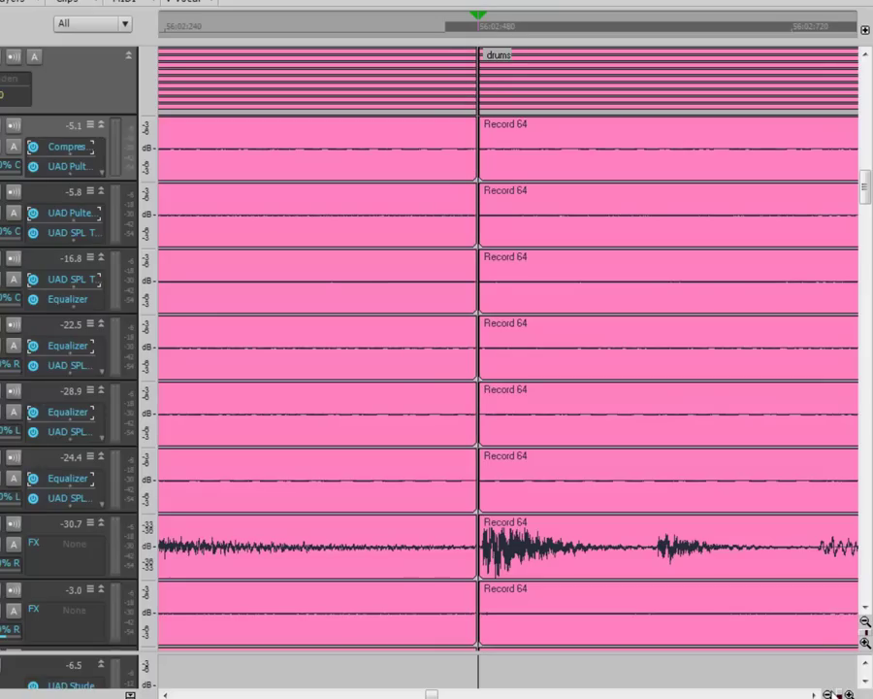
# Fine-adjust both sides of the edit at sample-level detail so the clip edges meet just after 56:02:480
pyautogui.moveTo(842, 693); pyautogui.dragTo(770, 654)
pyautogui.moveTo(476, 92); pyautogui.dragTo(588, 101)
pyautogui.moveTo(513, 93); pyautogui.dragTo(580, 98)
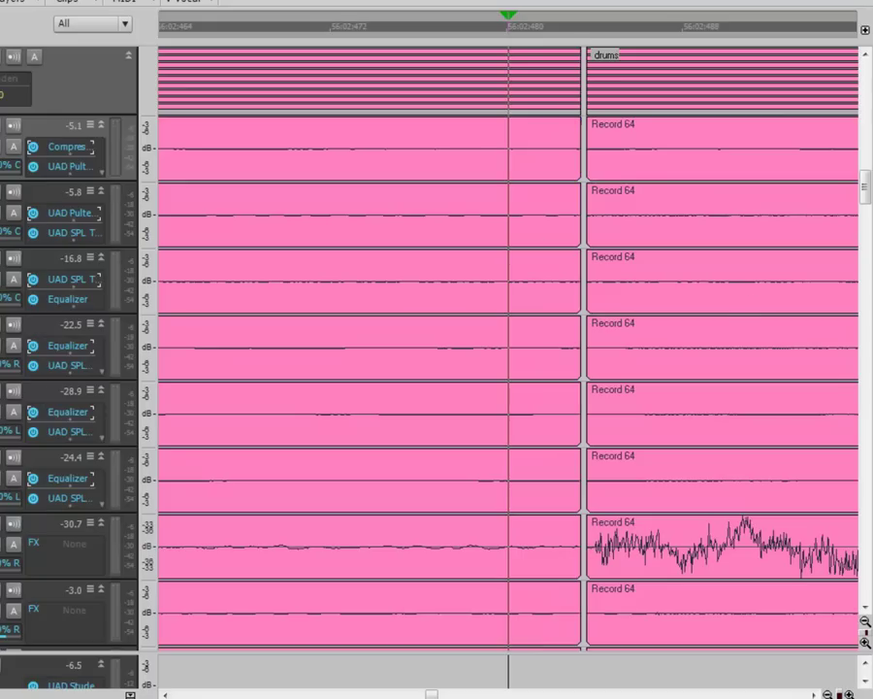
pyautogui.moveTo(840, 694); pyautogui.dragTo(737, 665)
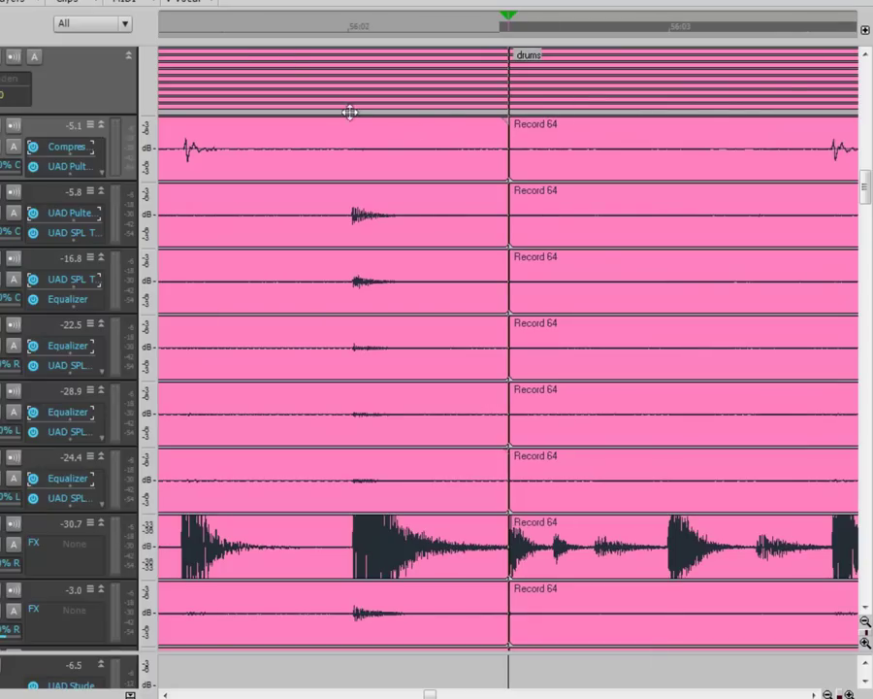
# Play the drums from just before 55:04 through the edited transition at 56:02:480
pyautogui.click(234, 29)
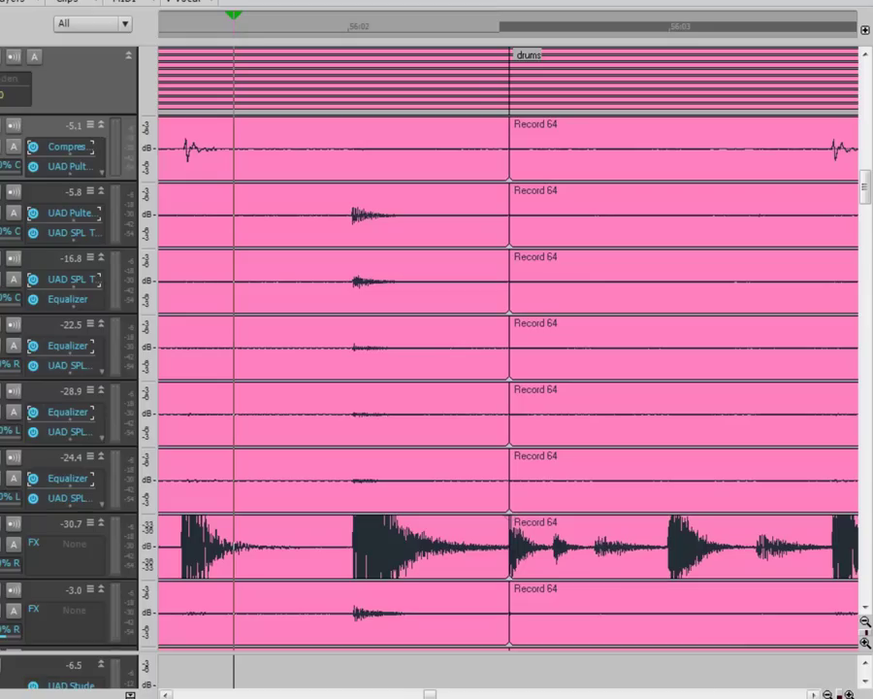
pyautogui.click(828, 693)
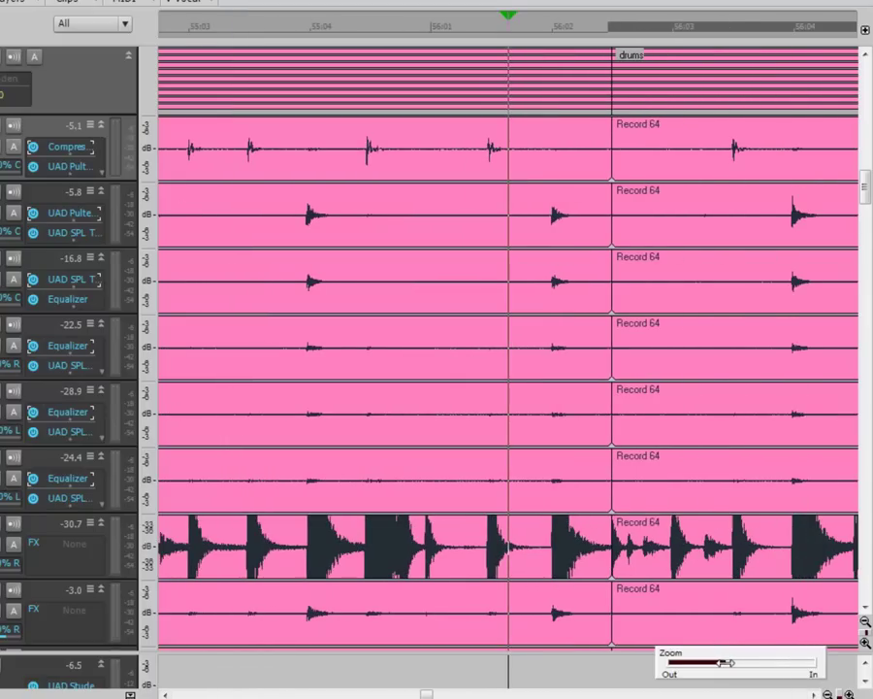
pyautogui.click(304, 29)
pyautogui.press('space')
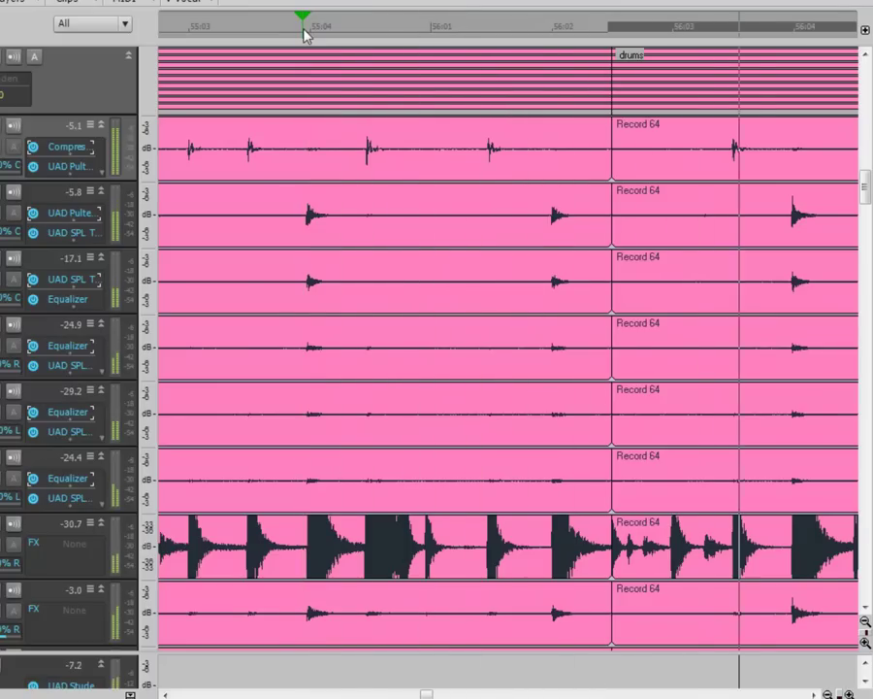
pyautogui.press('space')
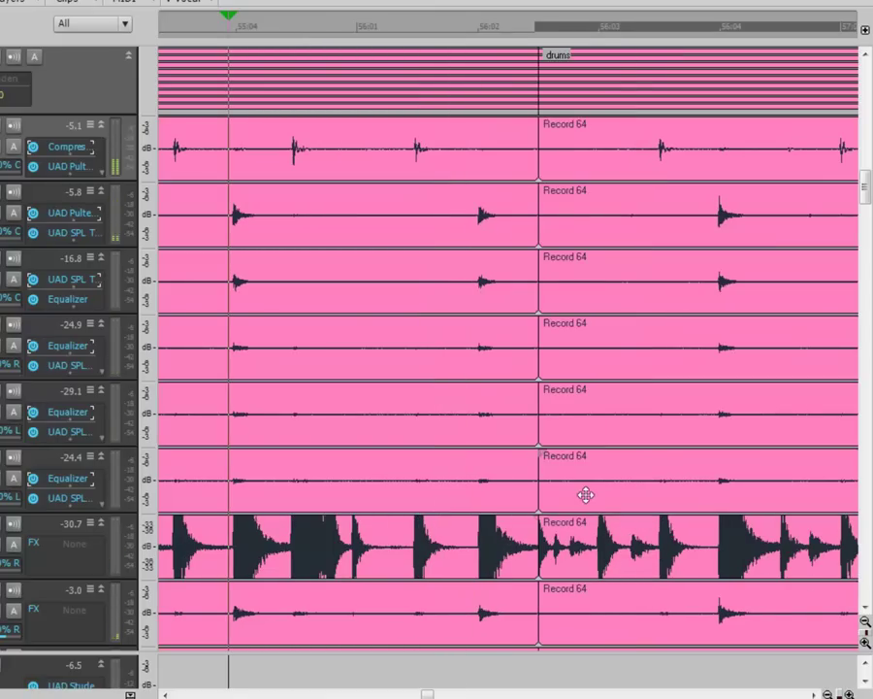
# Check the hits around 56:03 against the grid and split all drums folder clips at 56:02:720
pyautogui.click(599, 20)
pyautogui.moveTo(840, 694)
pyautogui.mouseDown()
pyautogui.moveTo(731, 662)
pyautogui.moveTo(840, 695)
pyautogui.mouseUp()
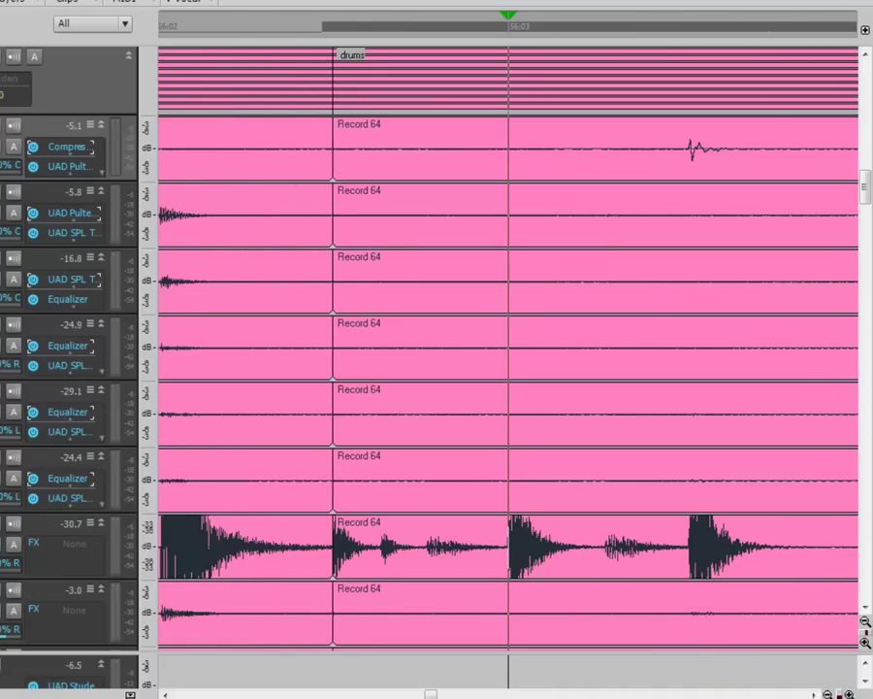
pyautogui.click(75, 131)
pyautogui.click(451, 37)
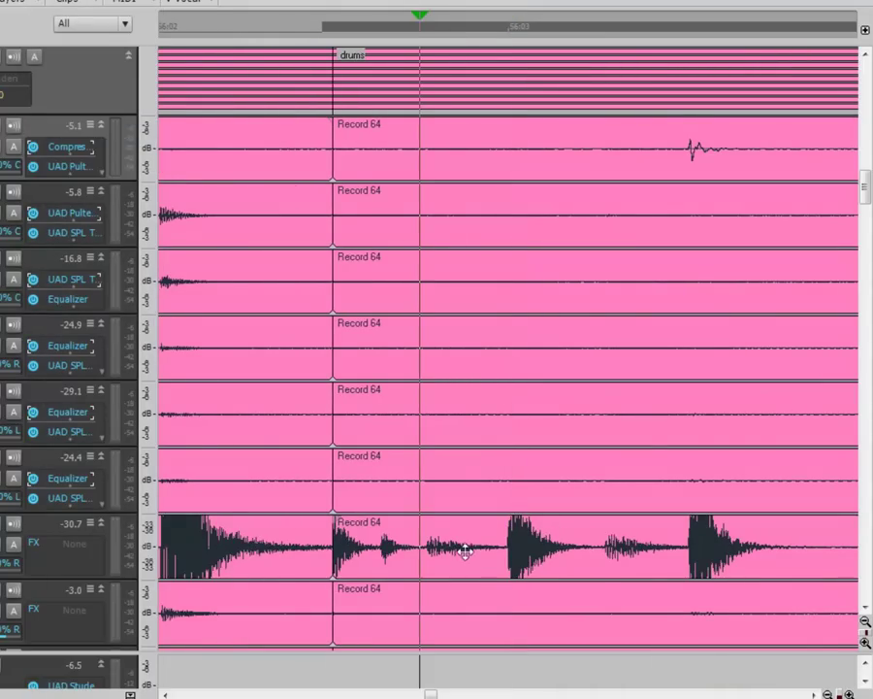
pyautogui.click(508, 35)
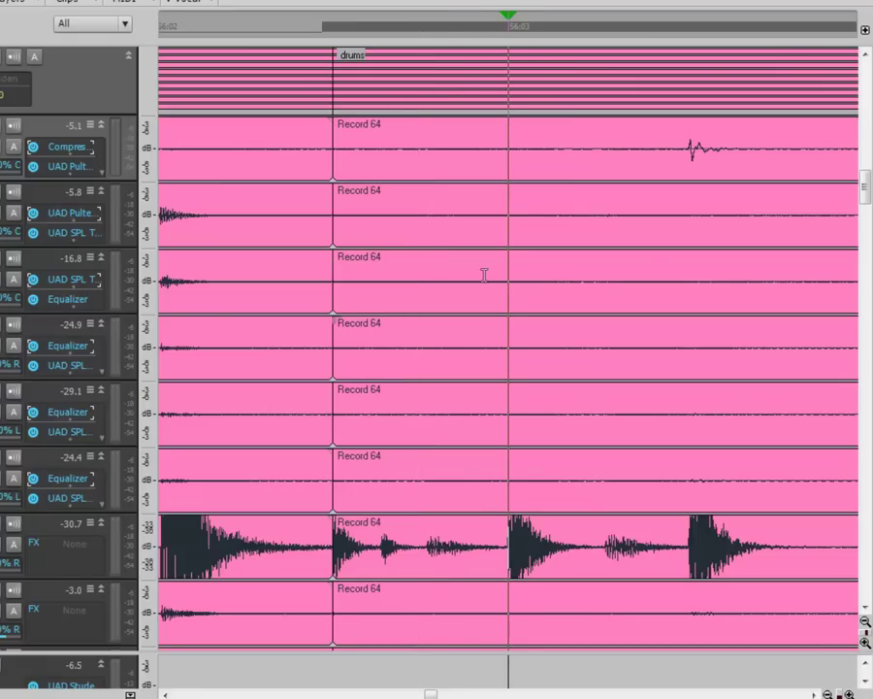
pyautogui.click(419, 29)
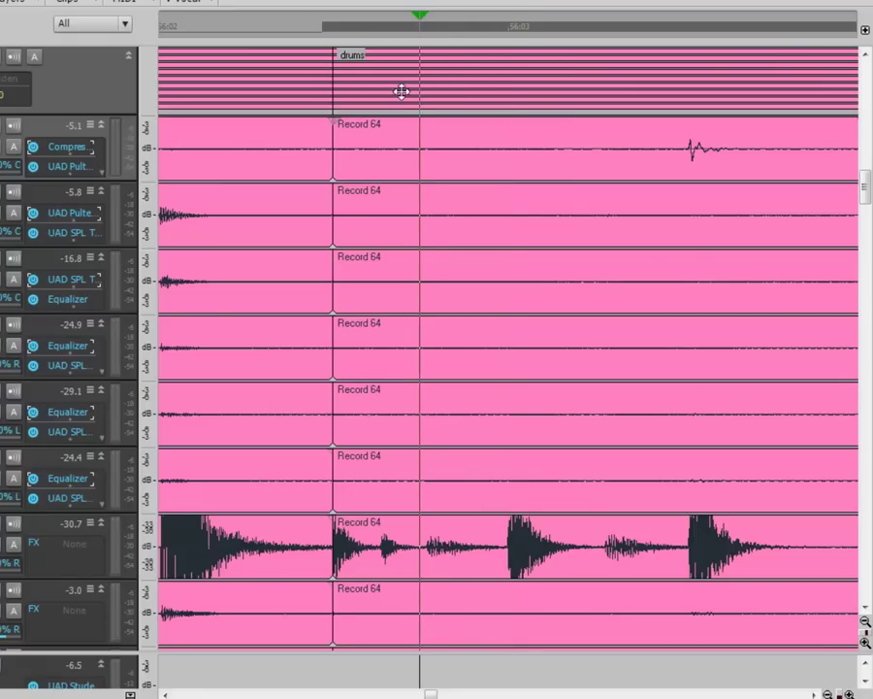
pyautogui.press('t')
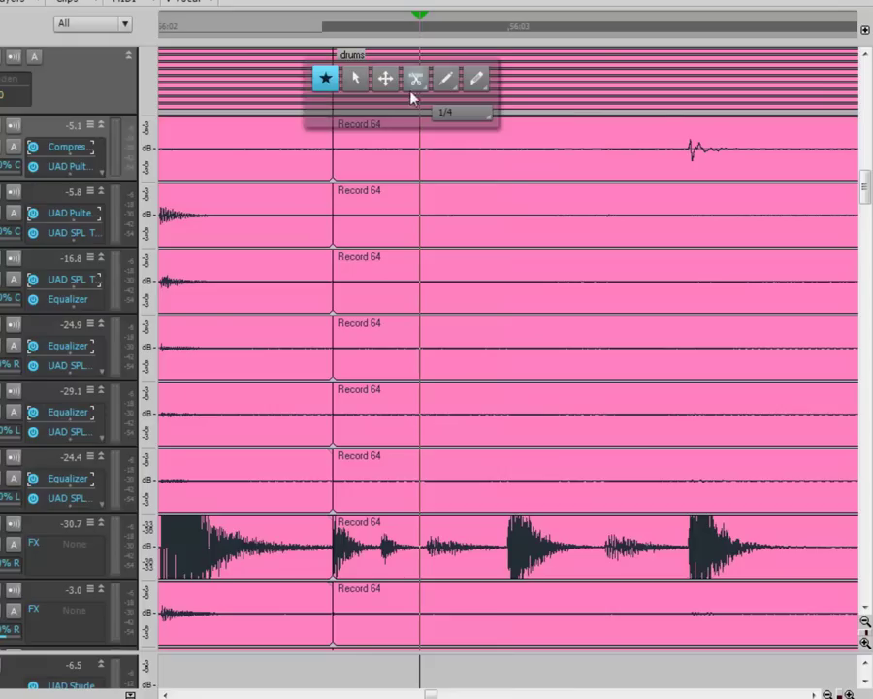
pyautogui.click(429, 90)
pyautogui.click(417, 78)
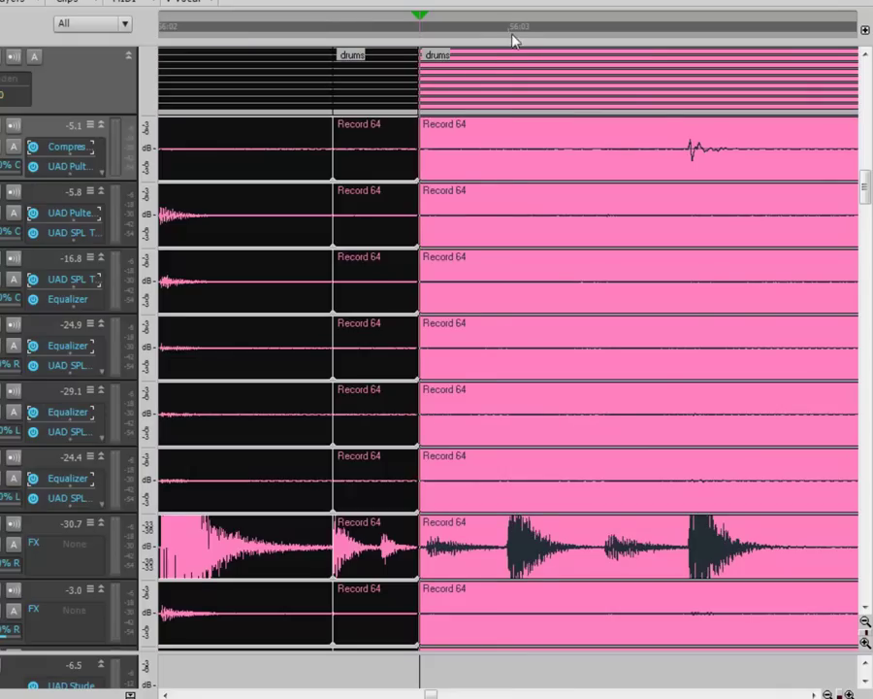
# Split all drums folder clips at 56:03, return to the Smart tool and clear the selection
pyautogui.click(505, 35)
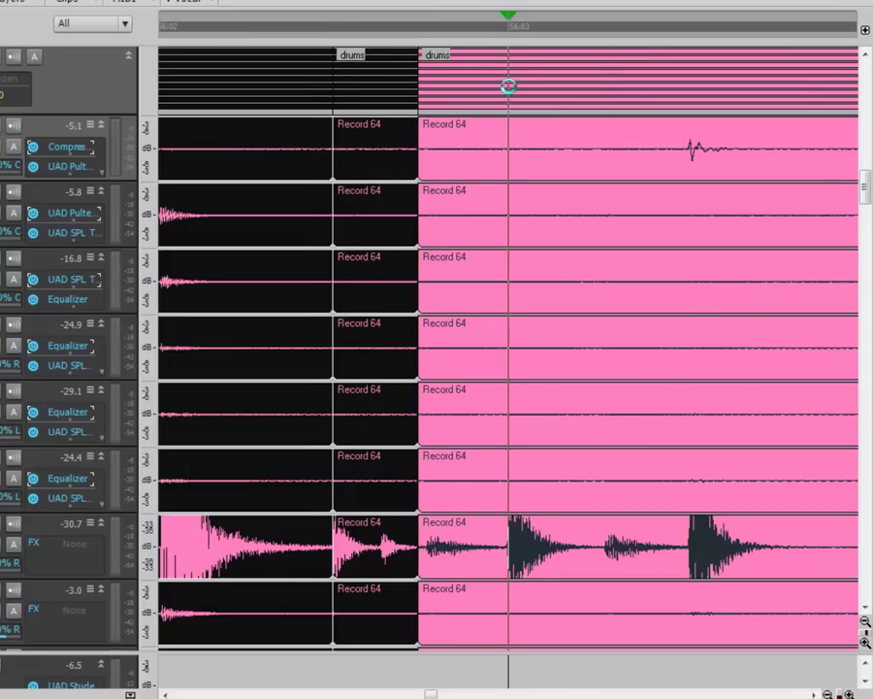
pyautogui.click(509, 94)
pyautogui.press('t')
pyautogui.click(433, 70)
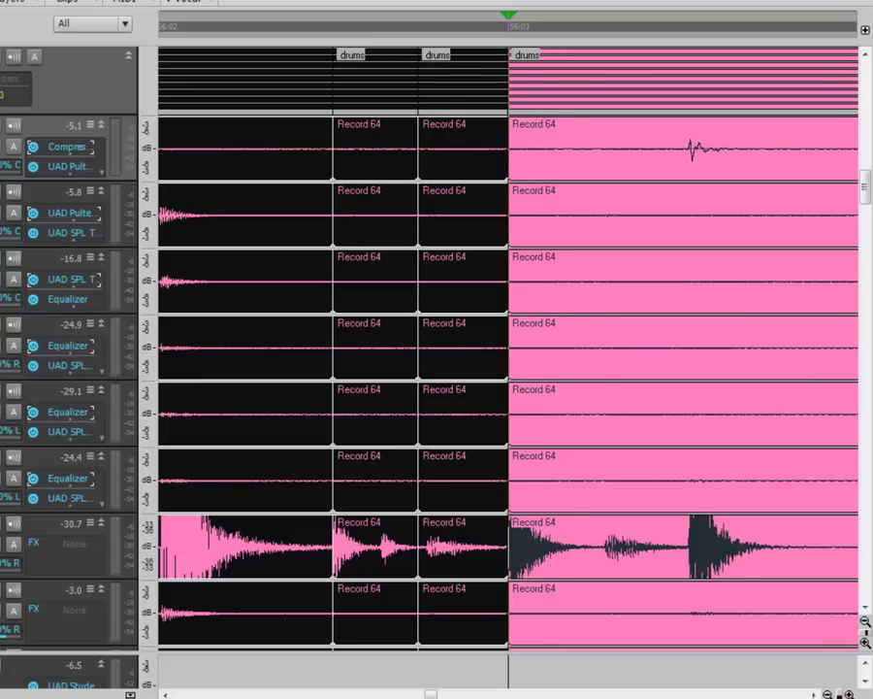
pyautogui.hotkey('ctrl', 'a')
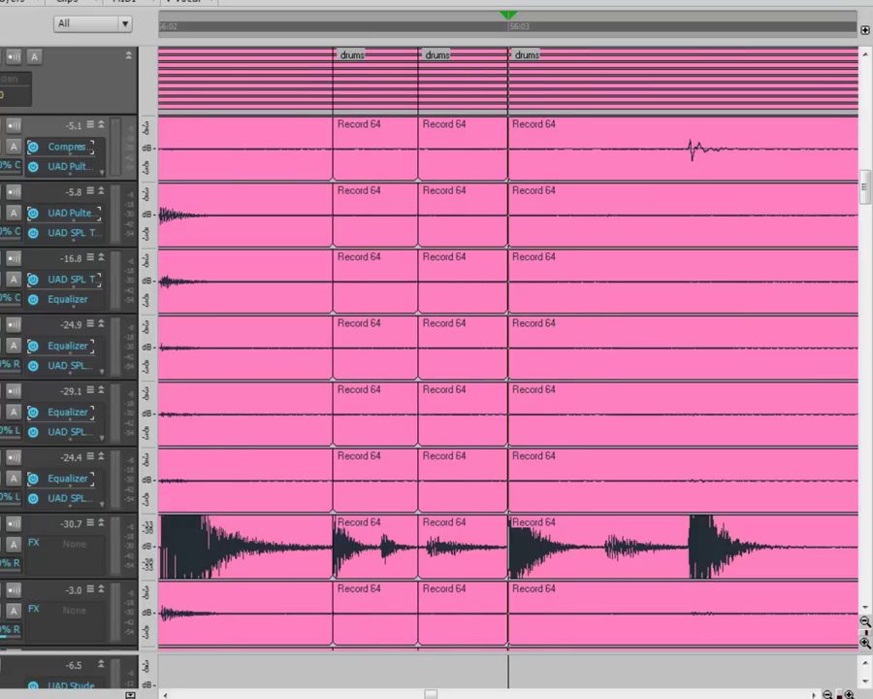
# Open a gap before 56:02:720 and move the short section after it earlier so its hit starts at 56:02:720, trimming its start there
pyautogui.click(424, 34)
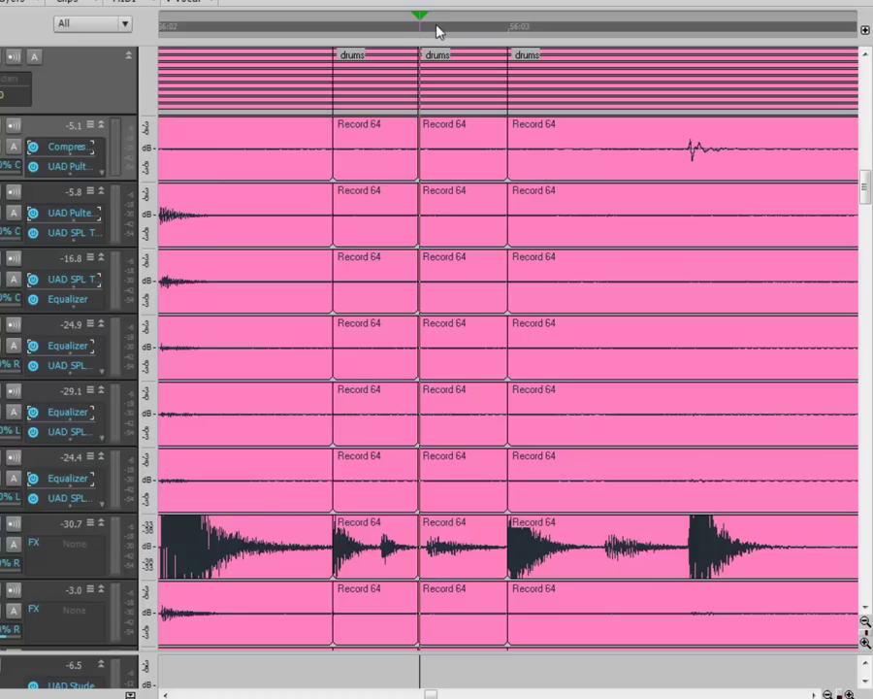
pyautogui.moveTo(414, 91); pyautogui.dragTo(401, 91)
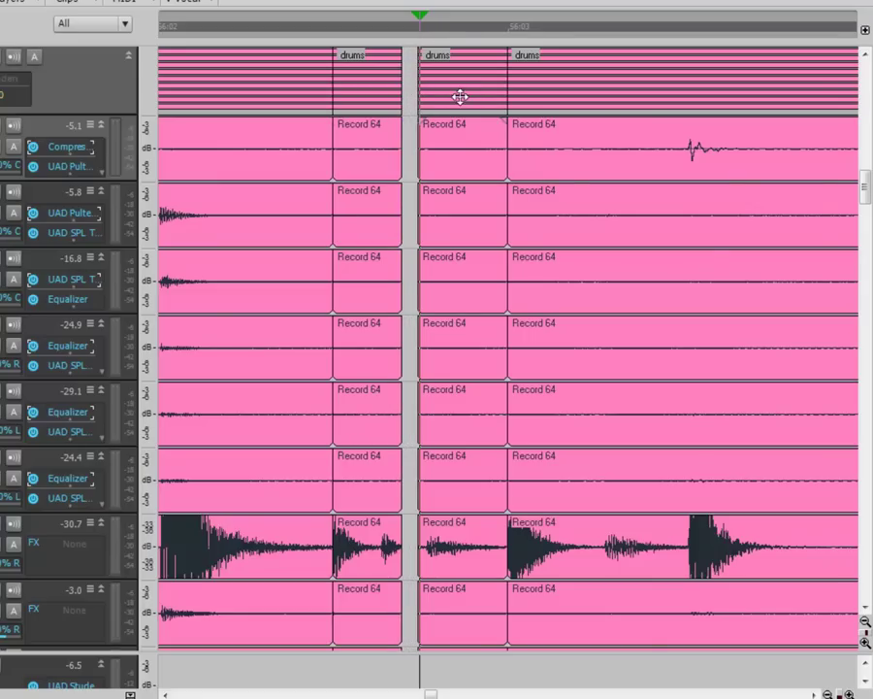
pyautogui.moveTo(460, 96); pyautogui.dragTo(419, 90)
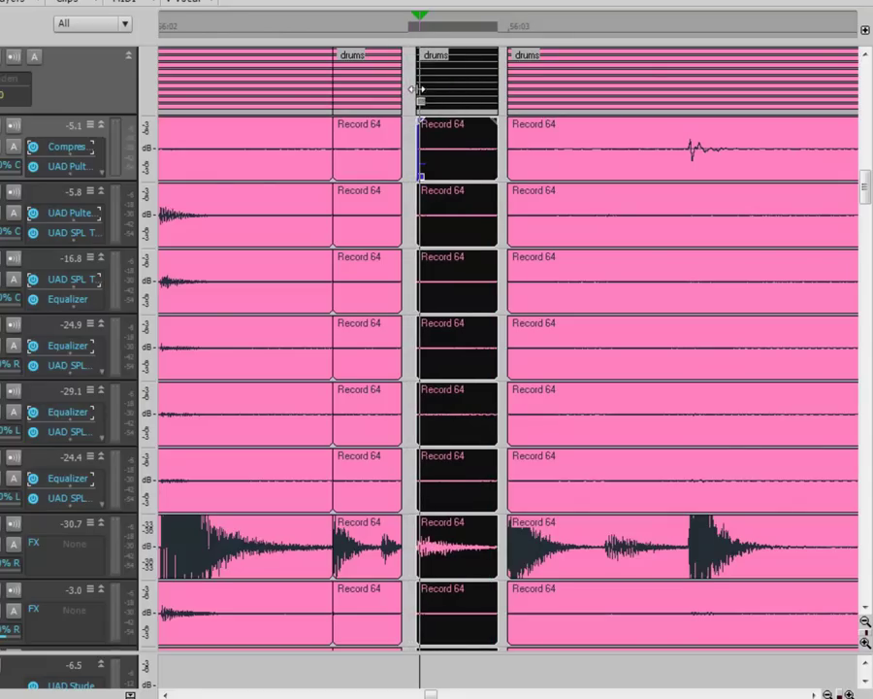
pyautogui.click(504, 87)
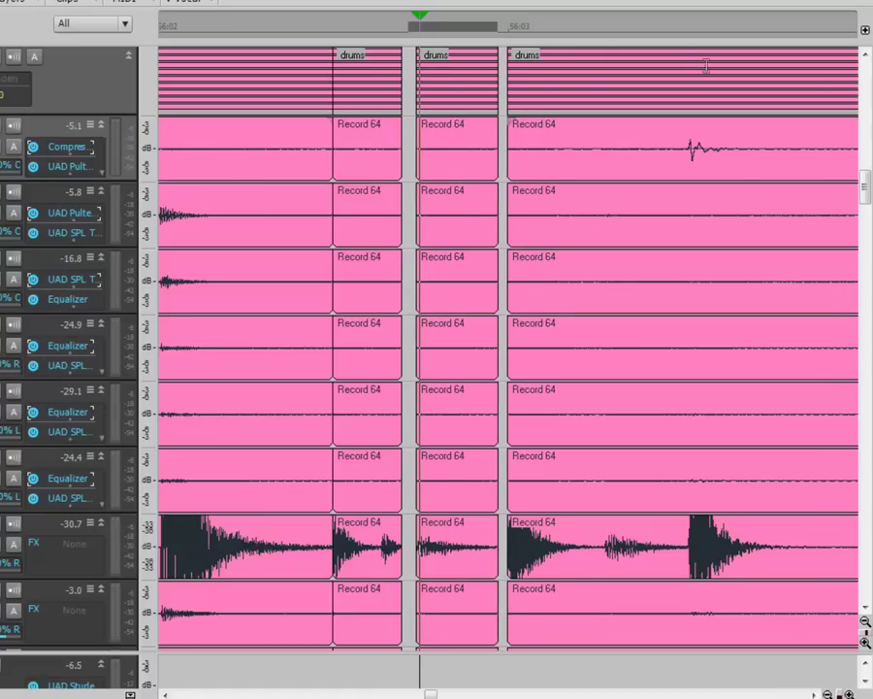
# Extend the end of the short drums section before 56:02:720 to the start of the next one, closing the gap
pyautogui.moveTo(400, 94); pyautogui.dragTo(419, 94)
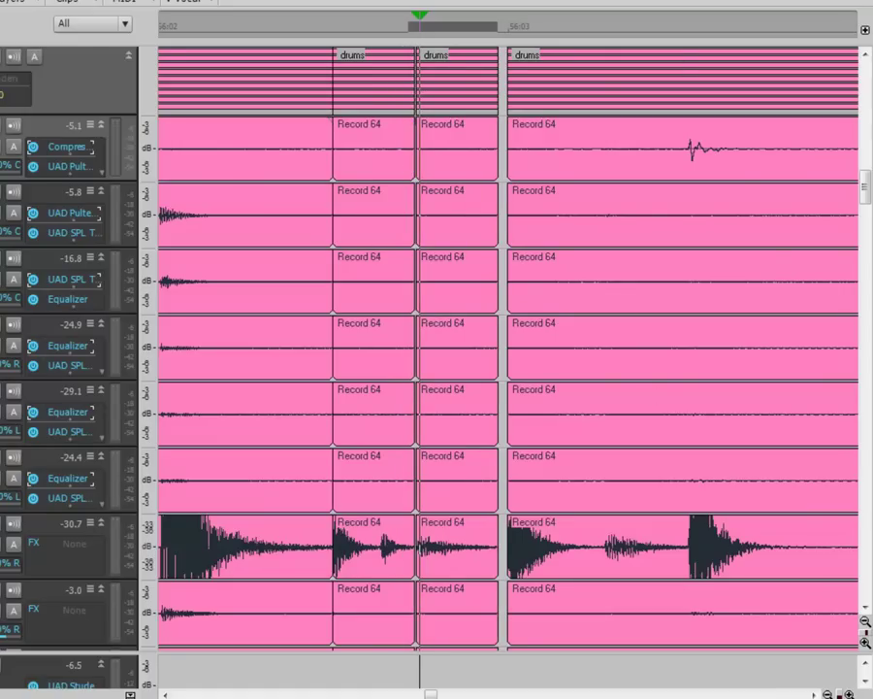
pyautogui.moveTo(838, 694); pyautogui.dragTo(760, 660)
pyautogui.moveTo(470, 91)
pyautogui.mouseDown()
pyautogui.moveTo(482, 91)
pyautogui.moveTo(439, 85)
pyautogui.moveTo(480, 90)
pyautogui.mouseUp()
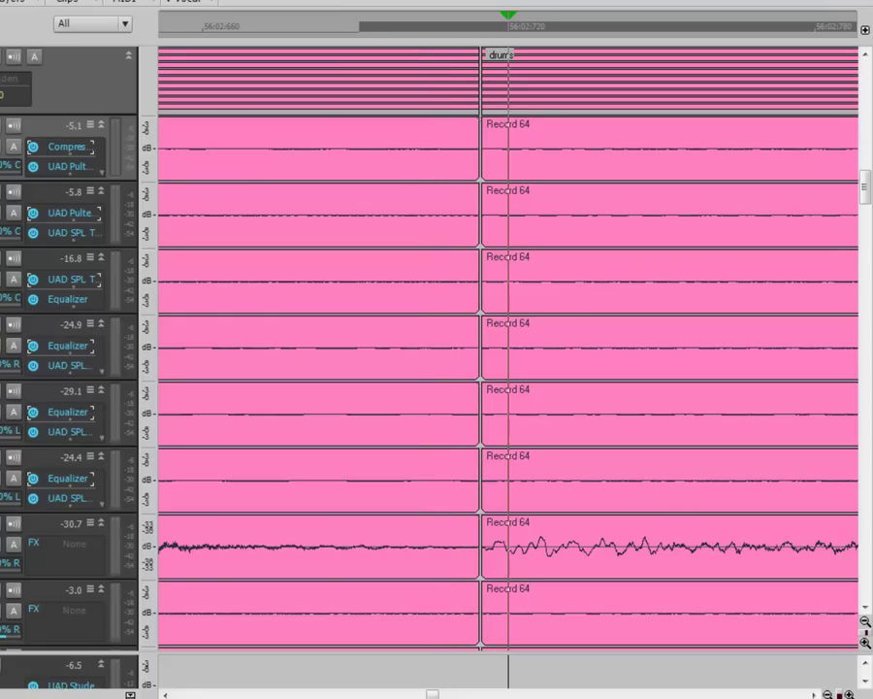
# Close the gap before 56:03 by ending the earlier section ahead of the stray hi-hat attack and extending the next section's start back to it
pyautogui.moveTo(840, 693); pyautogui.dragTo(739, 665)
pyautogui.click(665, 35)
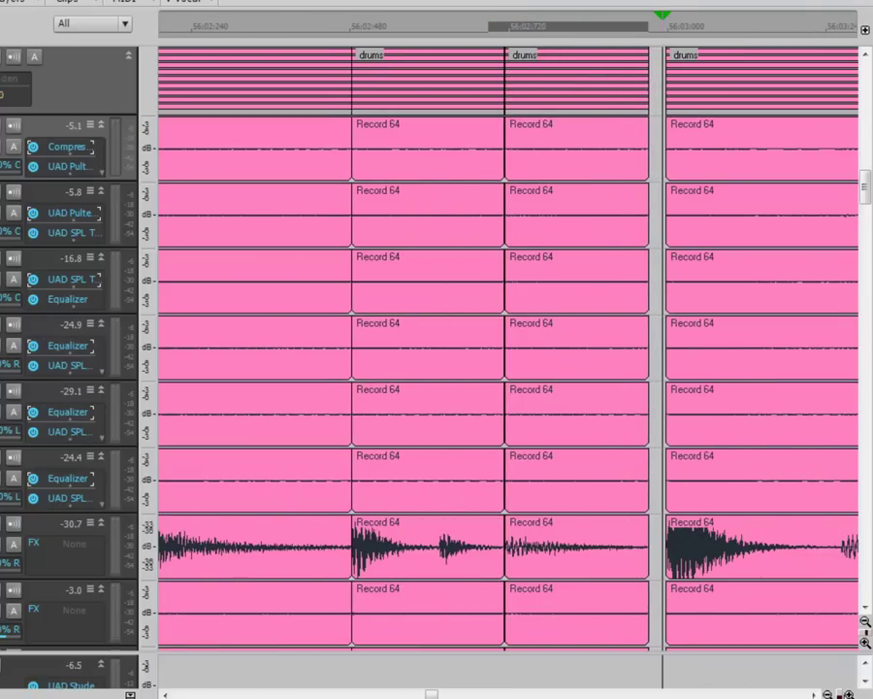
pyautogui.moveTo(839, 694); pyautogui.dragTo(757, 662)
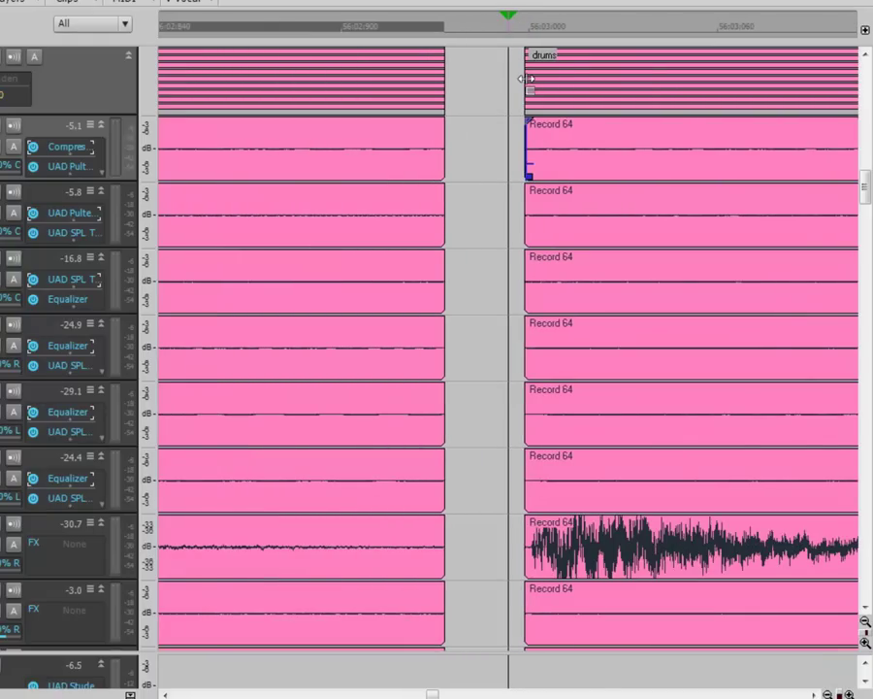
pyautogui.moveTo(443, 89)
pyautogui.mouseDown()
pyautogui.moveTo(516, 88)
pyautogui.moveTo(454, 89)
pyautogui.mouseUp()
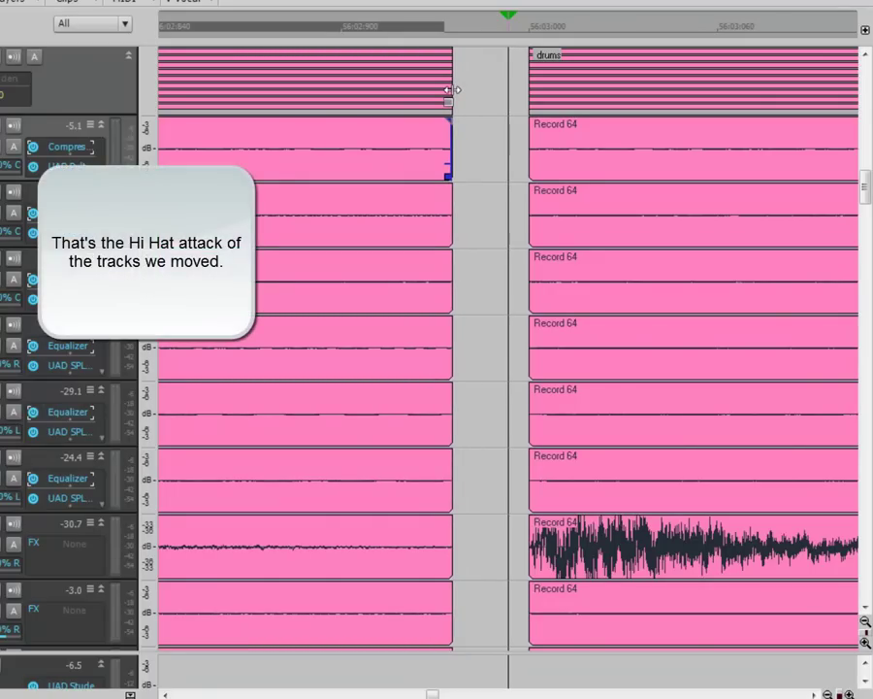
pyautogui.moveTo(462, 86)
pyautogui.mouseDown()
pyautogui.moveTo(472, 85)
pyautogui.moveTo(452, 90)
pyautogui.mouseUp()
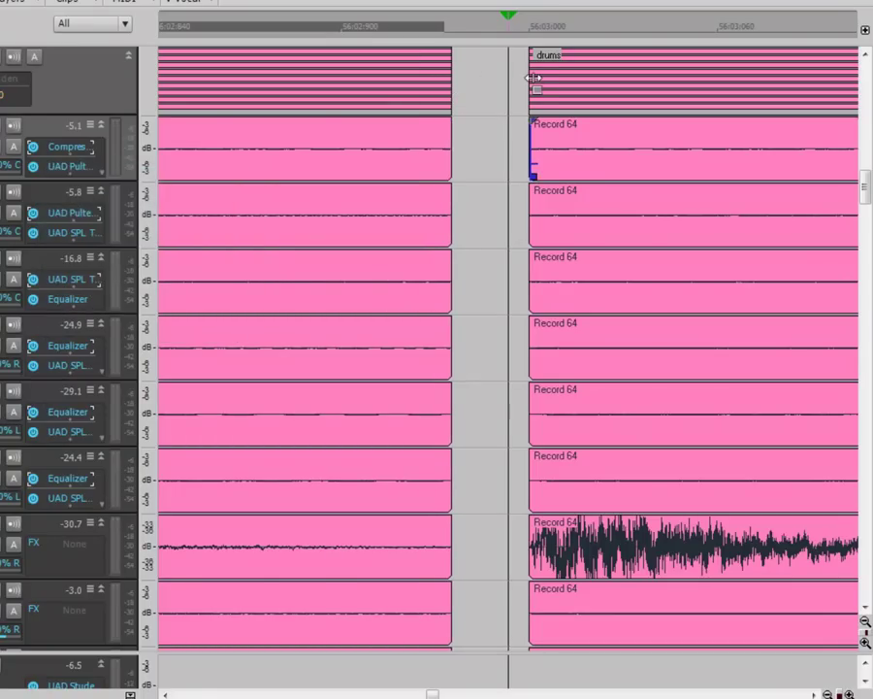
pyautogui.moveTo(449, 90); pyautogui.dragTo(463, 89)
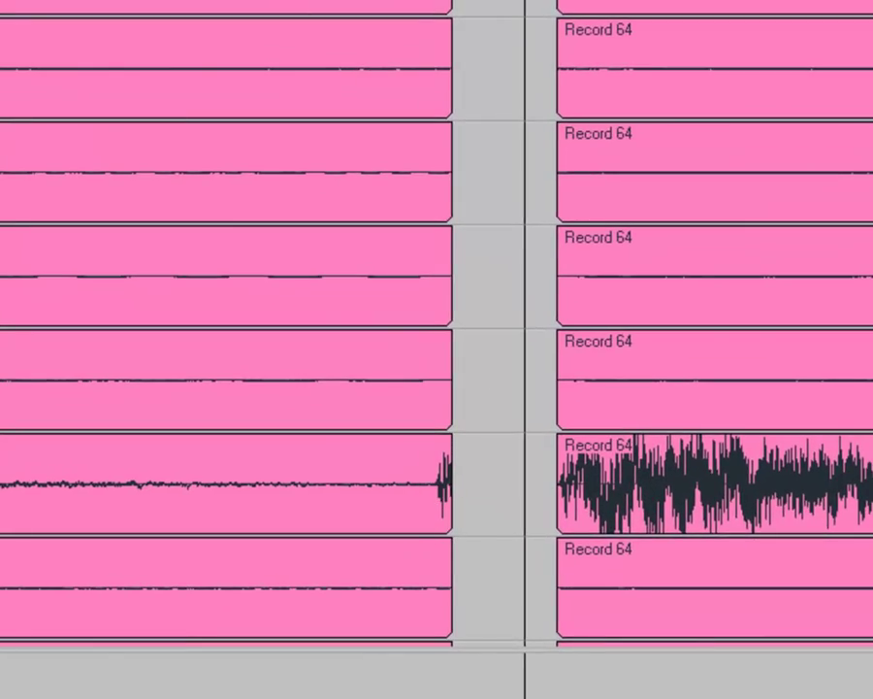
pyautogui.moveTo(452, 320); pyautogui.dragTo(429, 320)
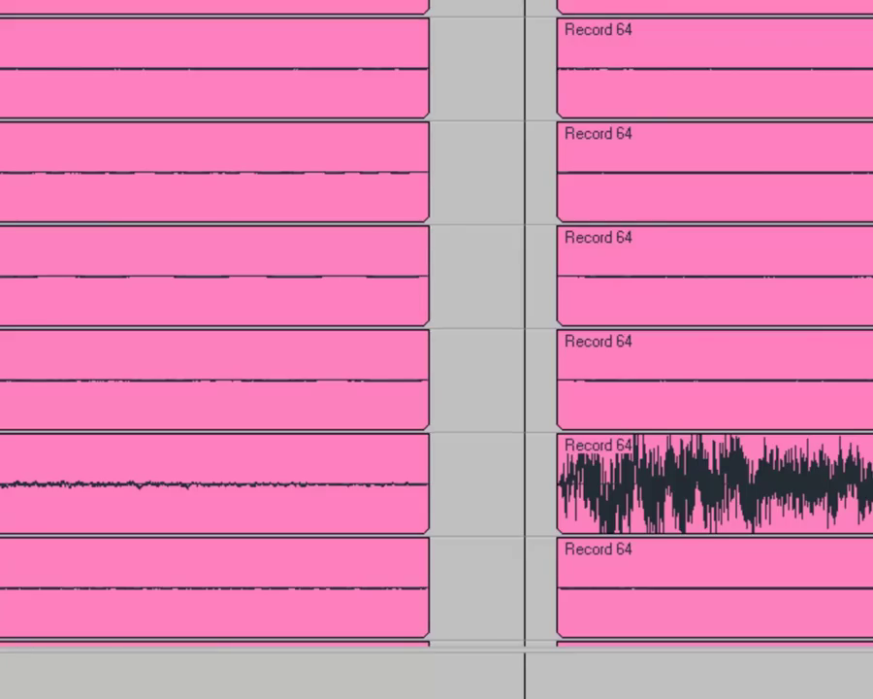
pyautogui.moveTo(557, 320); pyautogui.dragTo(429, 321)
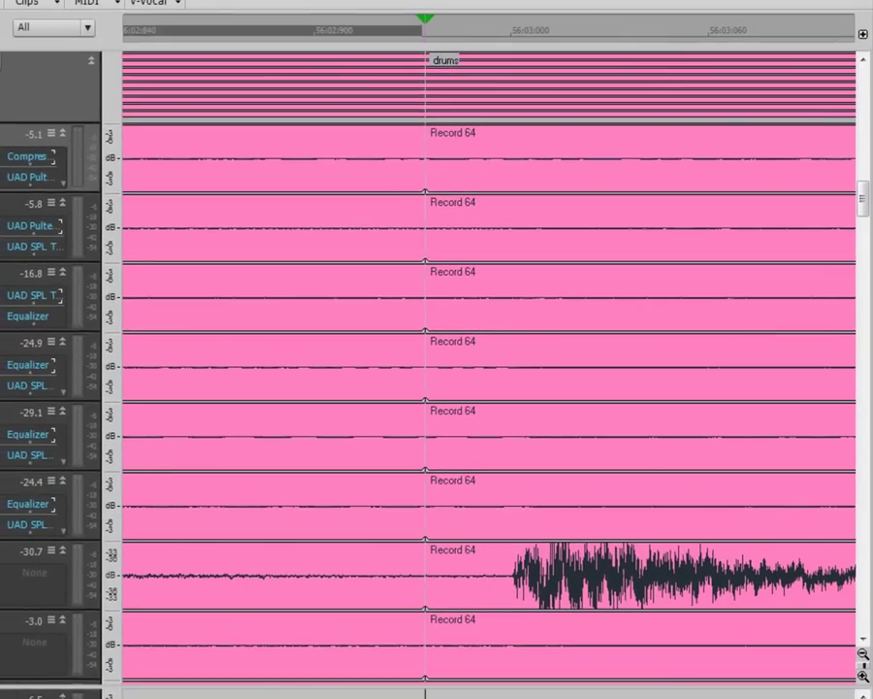
# Inspect the join near 56:02:934 on the enlarged hi-hat waveform and trim the later drums section's start slightly
pyautogui.moveTo(757, 693); pyautogui.dragTo(774, 688)
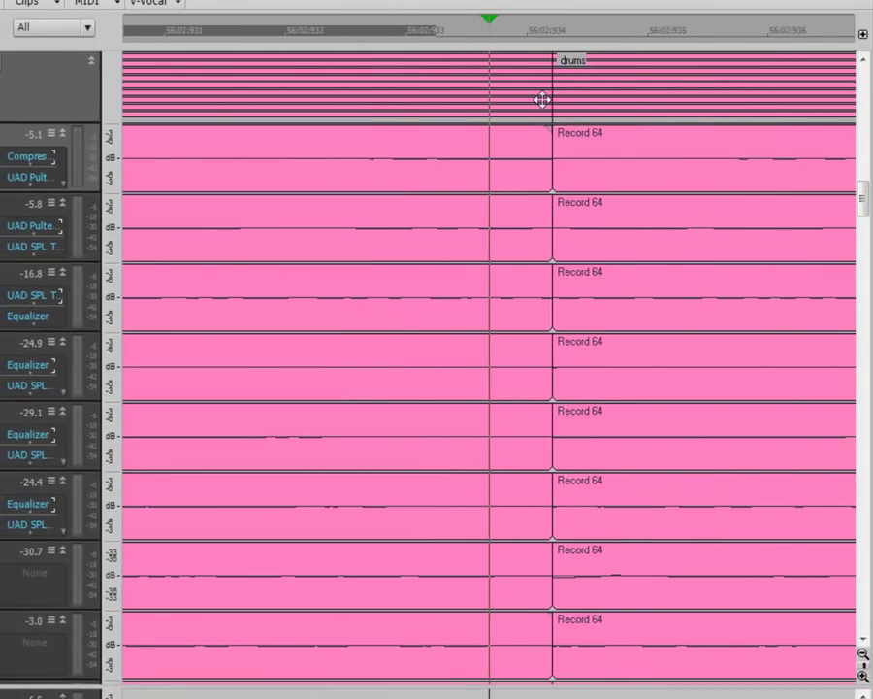
pyautogui.moveTo(552, 93)
pyautogui.mouseDown()
pyautogui.moveTo(568, 94)
pyautogui.moveTo(561, 96)
pyautogui.mouseUp()
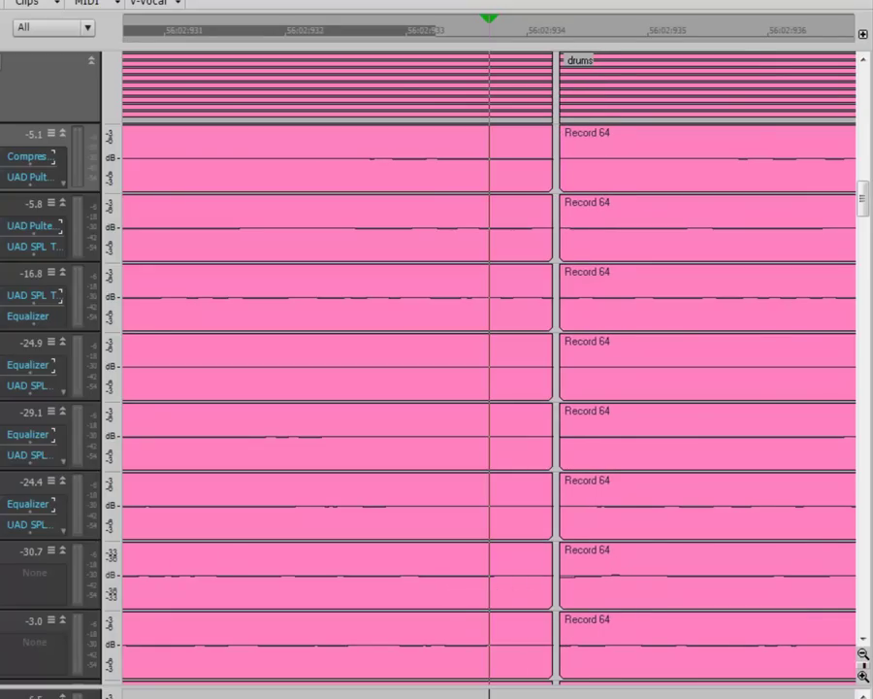
pyautogui.press('u')
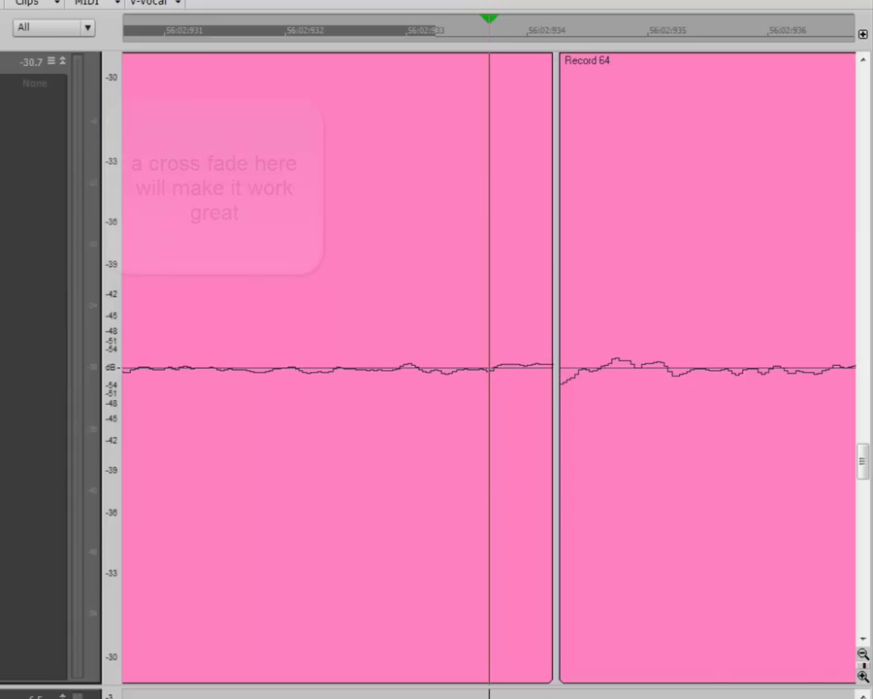
pyautogui.hotkey('ctrl', 'Up')
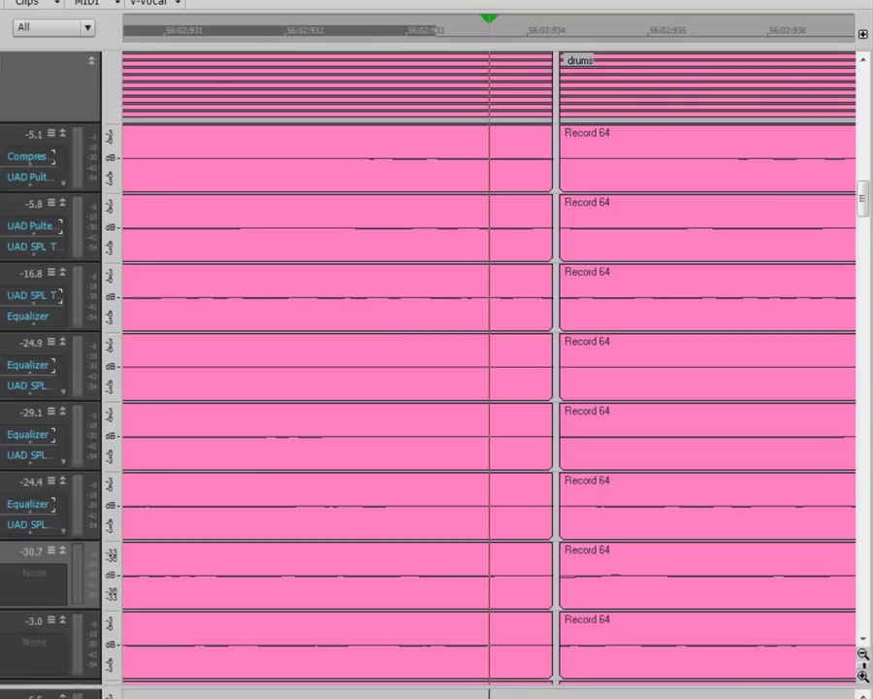
# Play the drums twice from 56:01 through the edited transitions leading into 56:03
pyautogui.hotkey('ctrl', 'Left')
pyautogui.hotkey('ctrl', 'Left')
pyautogui.hotkey('ctrl', 'Left')
pyautogui.hotkey('ctrl', 'Left')
pyautogui.hotkey('ctrl', 'Left')
pyautogui.hotkey('ctrl', 'Left')
pyautogui.hotkey('ctrl', 'Left')
pyautogui.hotkey('ctrl', 'Left')
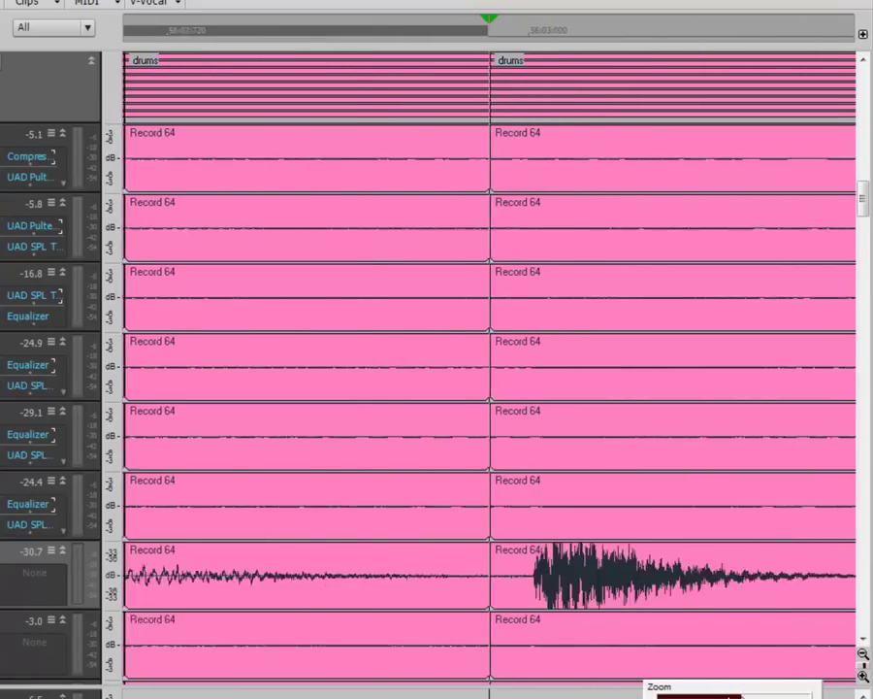
pyautogui.click(145, 37)
pyautogui.click(161, 37)
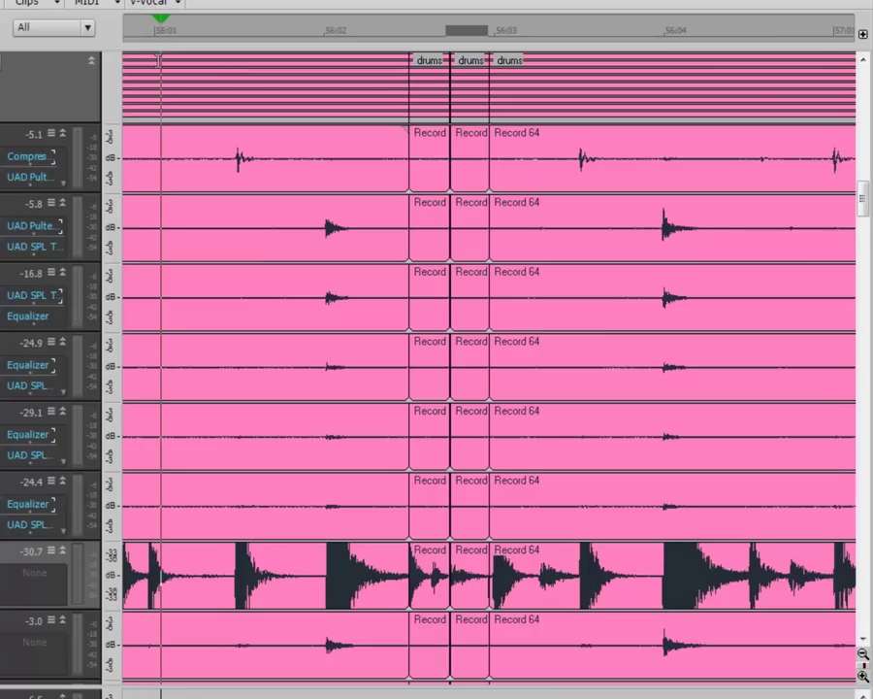
pyautogui.press('space')
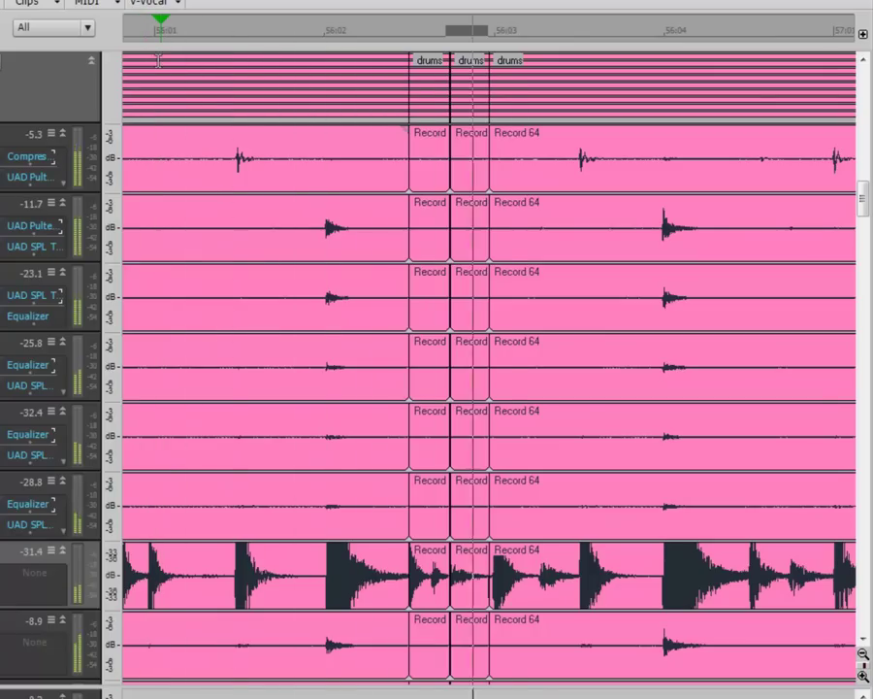
pyautogui.press('space')
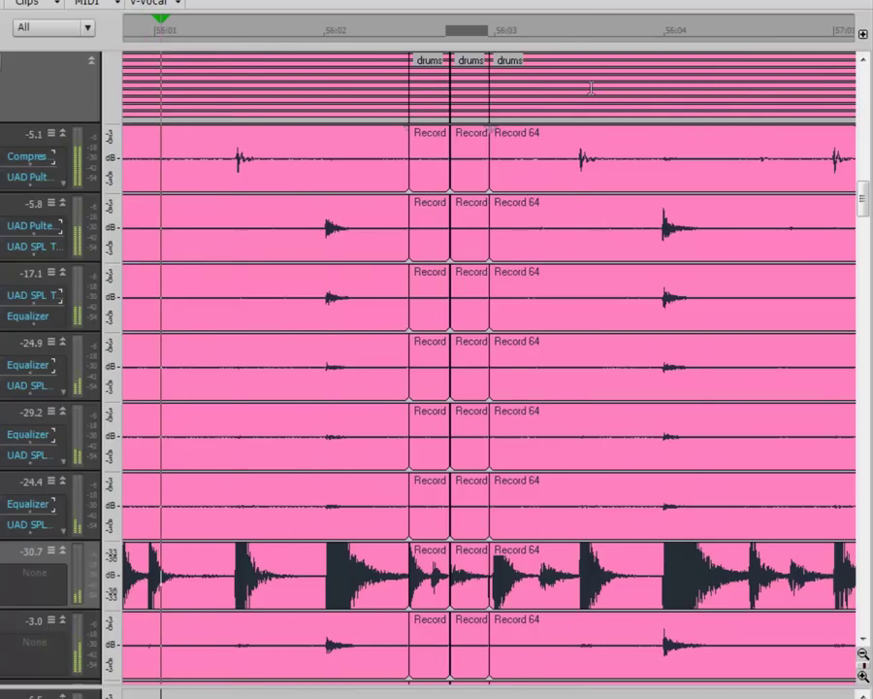
pyautogui.press('space')
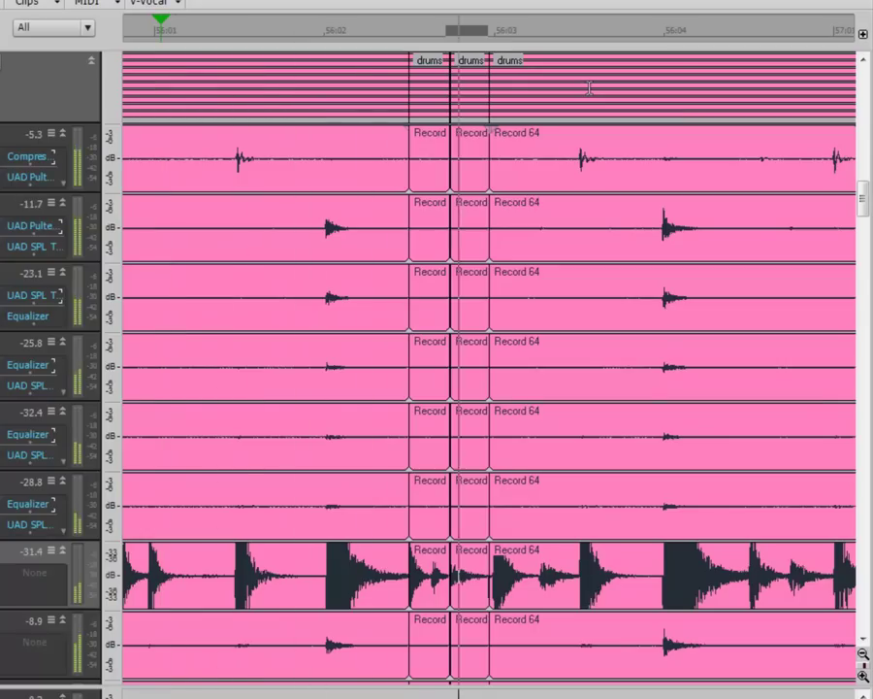
pyautogui.press('space')
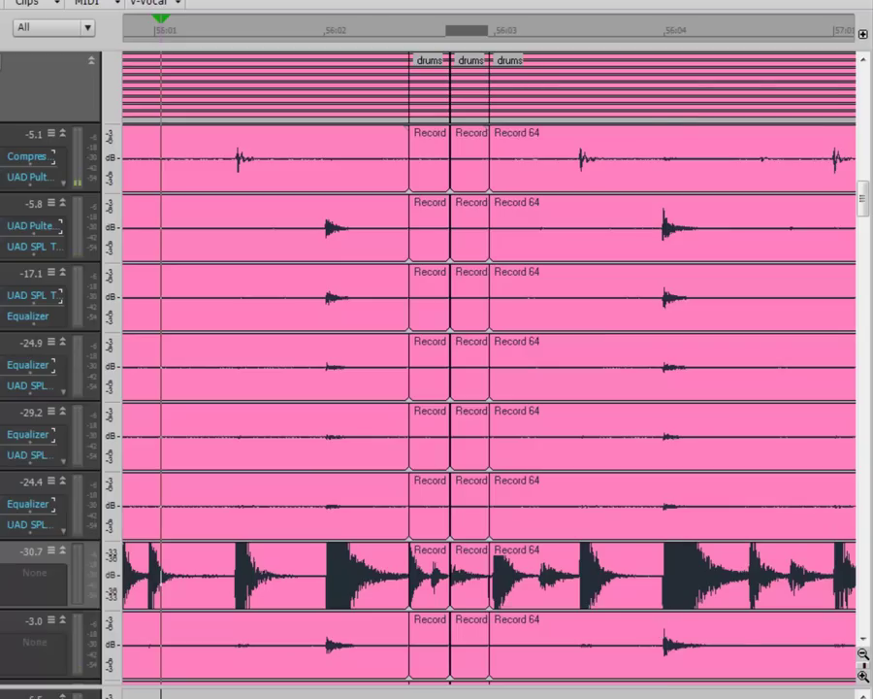
# Trim the end of the drums section before 57:03 and extend the following section's start earlier to uncover its full hit
pyautogui.hotkey('ctrl', 'Left')
pyautogui.hotkey('ctrl', 'Left')
pyautogui.hotkey('ctrl', 'Left')
pyautogui.hotkey('ctrl', 'Left')
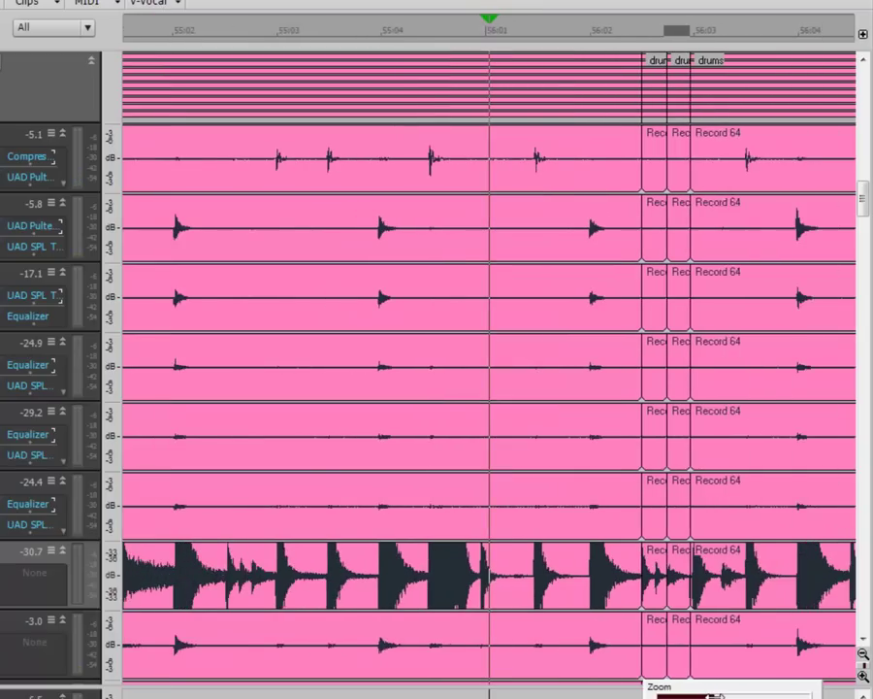
pyautogui.hscroll(5, 489, 367)
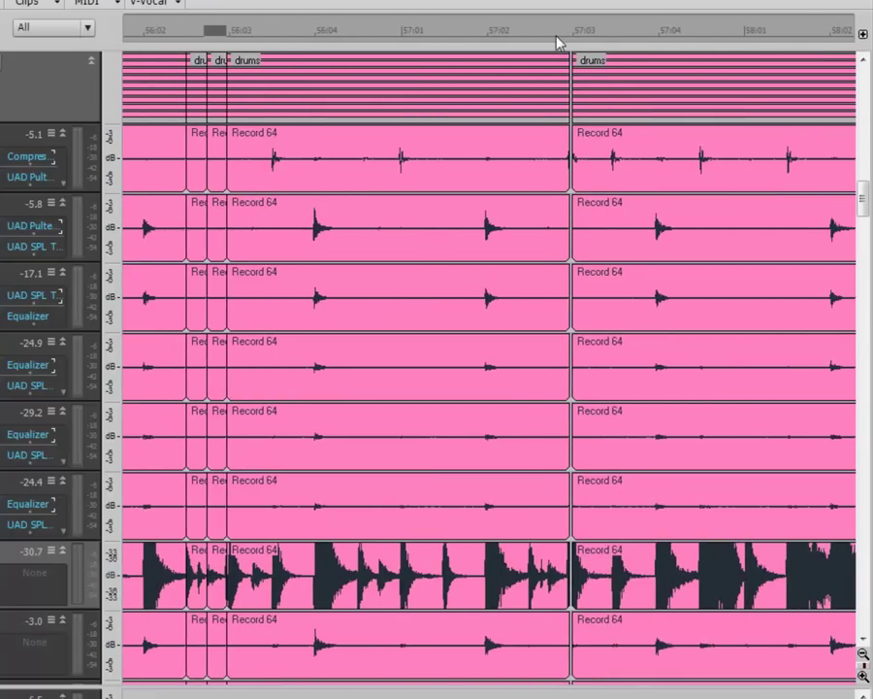
pyautogui.click(566, 35)
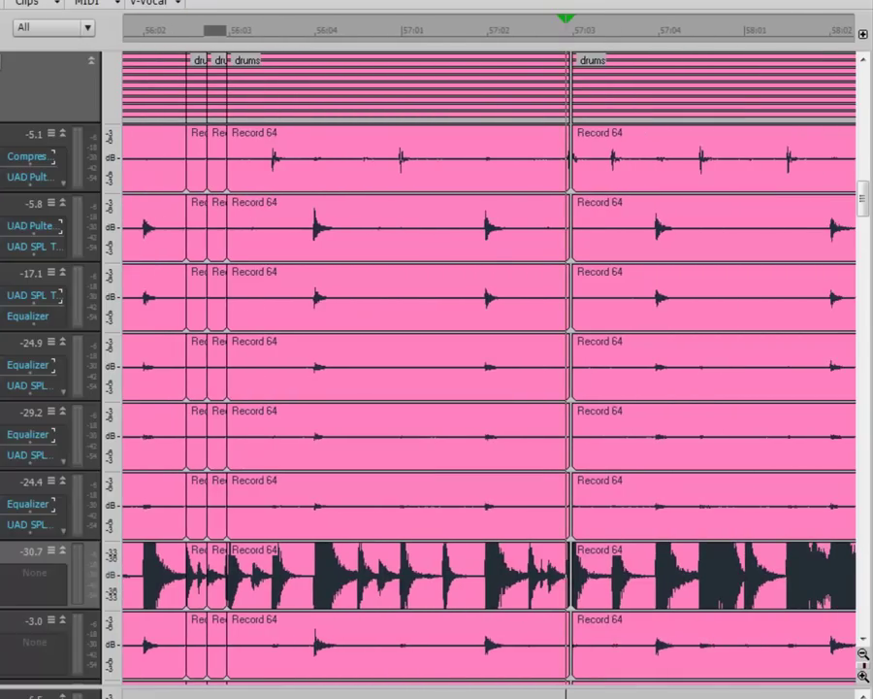
pyautogui.moveTo(715, 695)
pyautogui.mouseDown()
pyautogui.moveTo(743, 695)
pyautogui.moveTo(681, 695)
pyautogui.mouseUp()
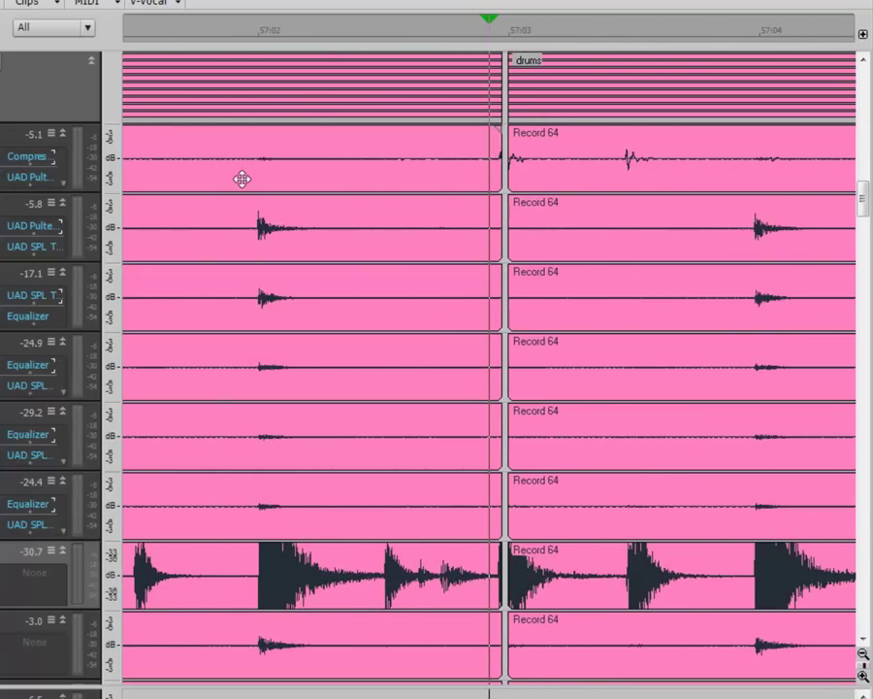
pyautogui.click(511, 35)
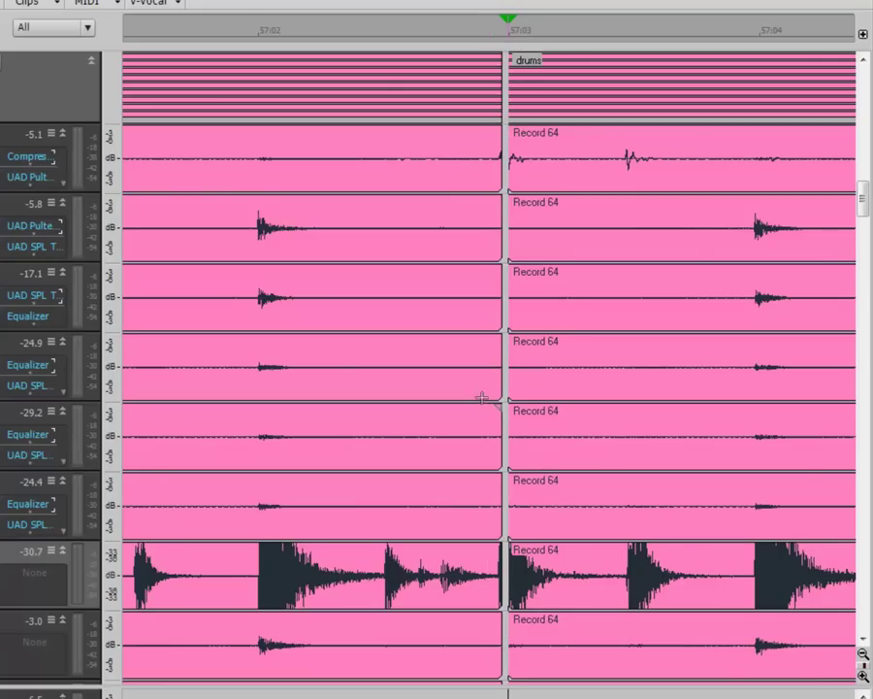
pyautogui.moveTo(497, 98)
pyautogui.mouseDown()
pyautogui.moveTo(466, 98)
pyautogui.moveTo(499, 93)
pyautogui.moveTo(488, 96)
pyautogui.mouseUp()
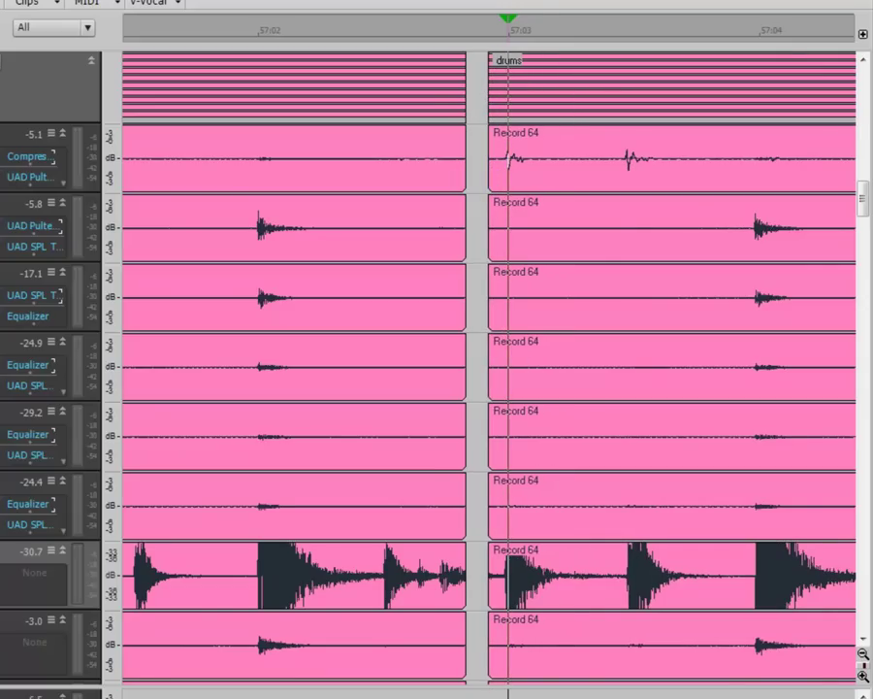
# Extend the earlier section's end and adjust the following section's start so they nearly meet ahead of the 57:03 hit, at about 57:02:924
pyautogui.hotkey('ctrl', 'Right')
pyautogui.hotkey('ctrl', 'Right')
pyautogui.hotkey('ctrl', 'Right')
pyautogui.hotkey('ctrl', 'Right')
pyautogui.hotkey('ctrl', 'Right')
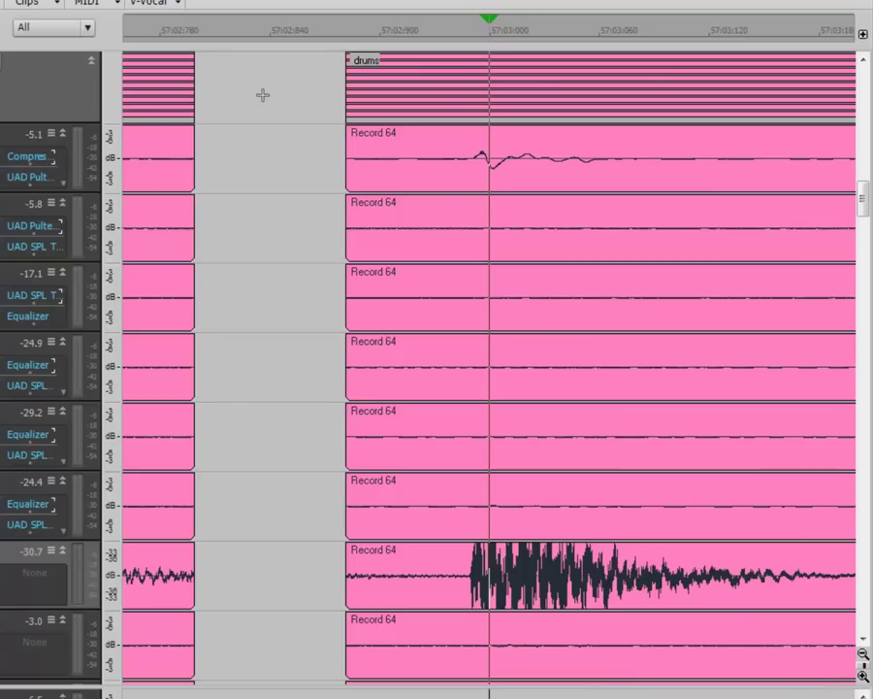
pyautogui.moveTo(345, 89); pyautogui.dragTo(471, 85)
pyautogui.moveTo(194, 93); pyautogui.dragTo(423, 82)
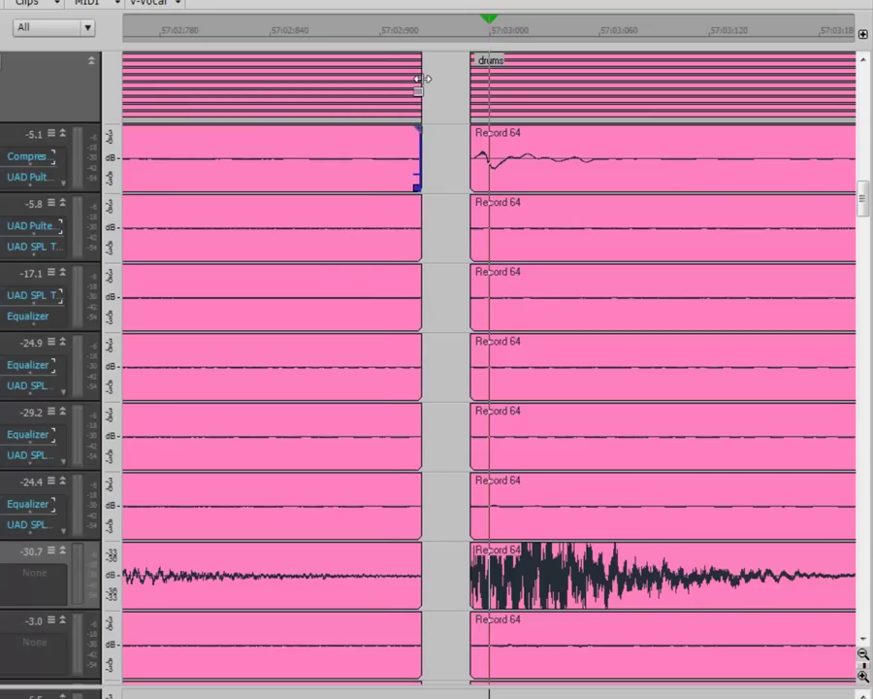
pyautogui.moveTo(474, 98); pyautogui.dragTo(424, 98)
# Place the now time at the start of the drums section following the remaining small gap, about 57:02:924
pyautogui.click(419, 35)
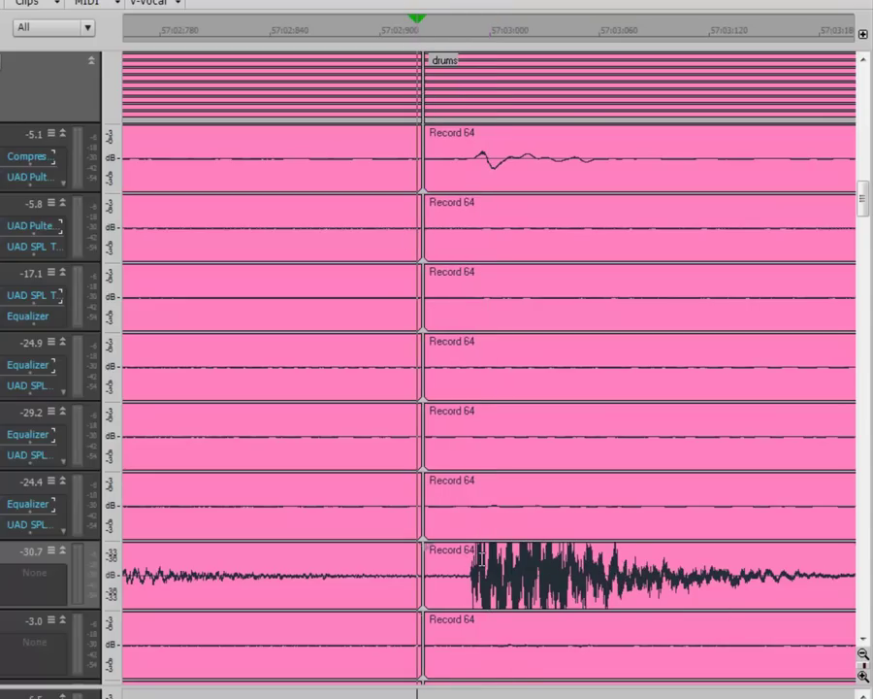
pyautogui.moveTo(732, 693); pyautogui.dragTo(761, 691)
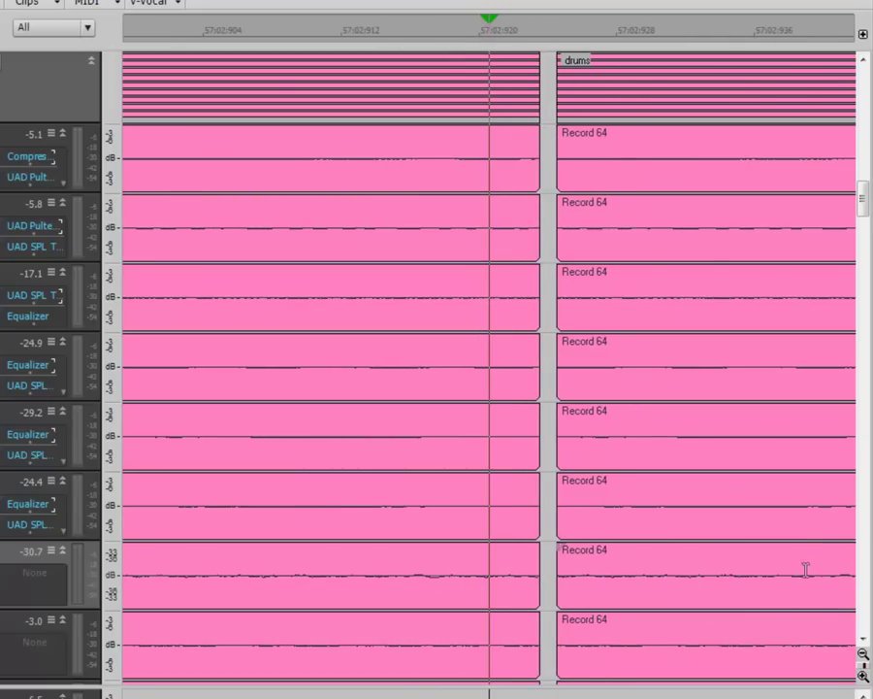
pyautogui.click(557, 37)
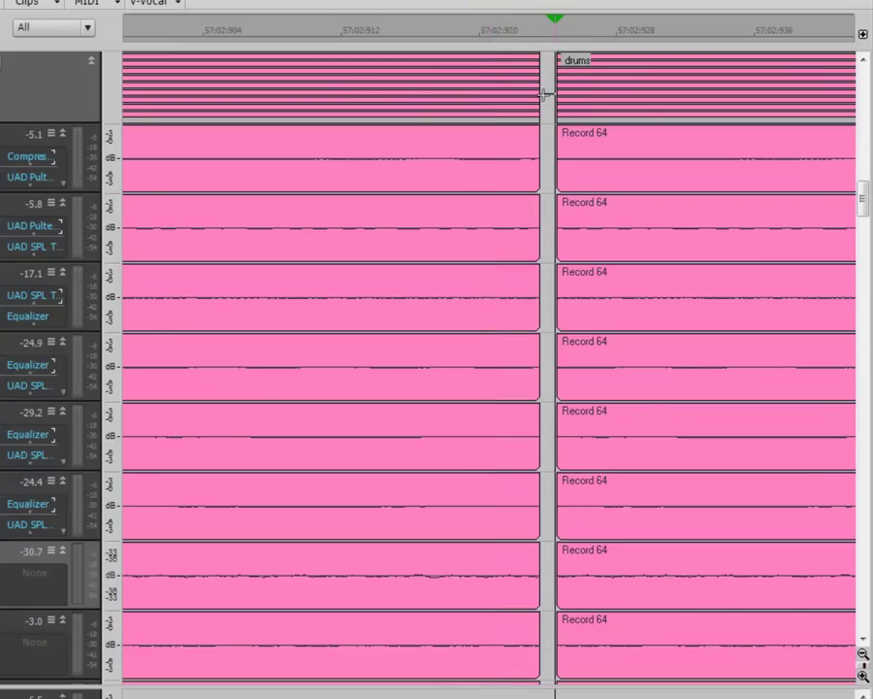
pyautogui.click(536, 100)
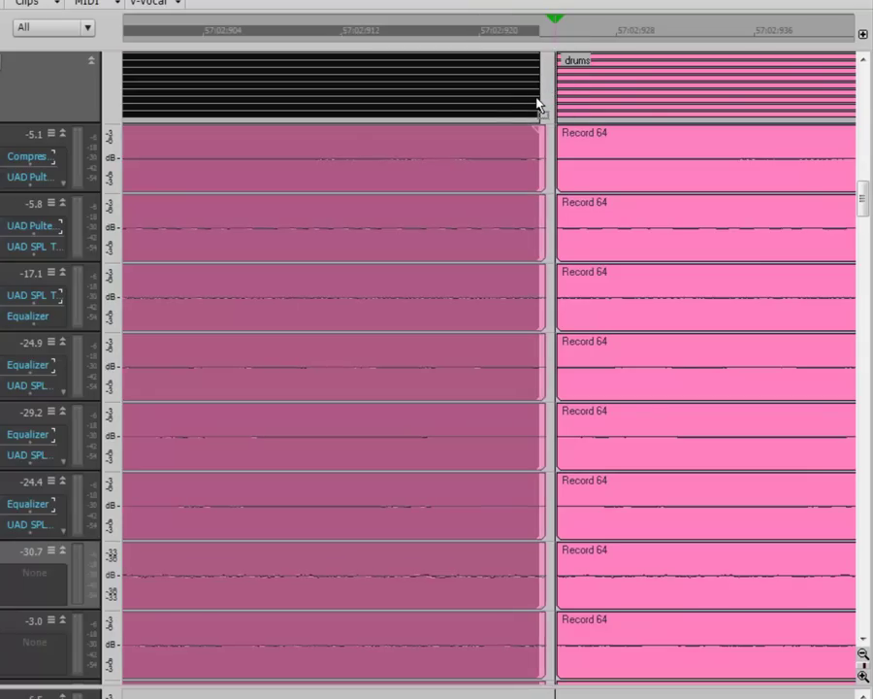
pyautogui.moveTo(537, 100); pyautogui.dragTo(535, 97)
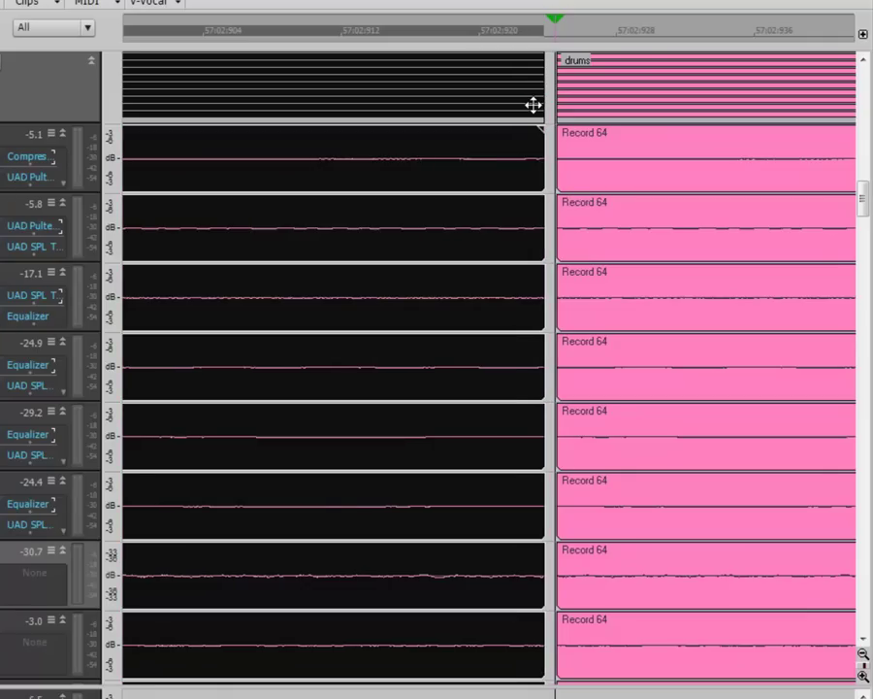
pyautogui.press('KP_1')
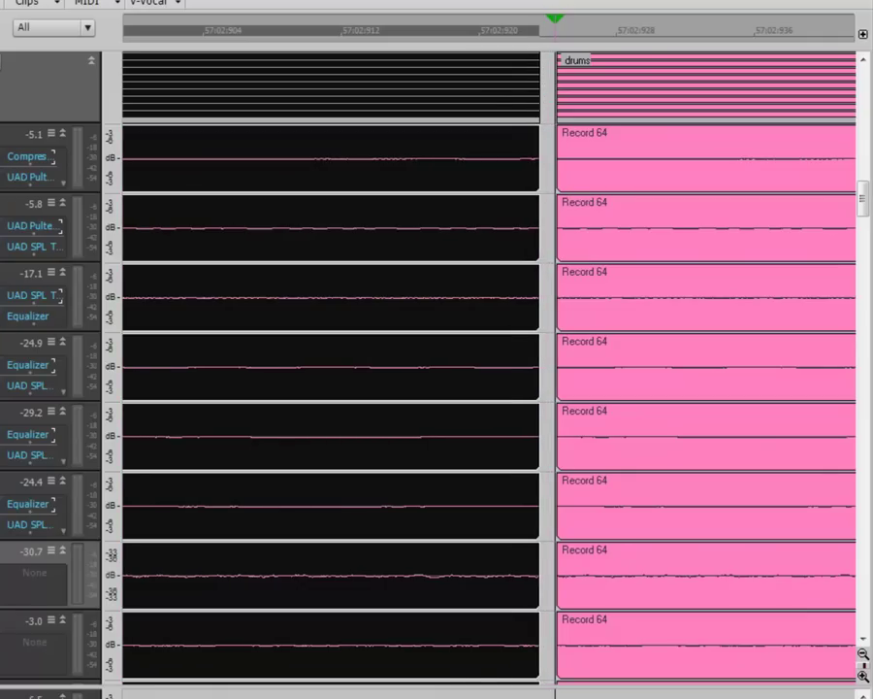
pyautogui.press('k')
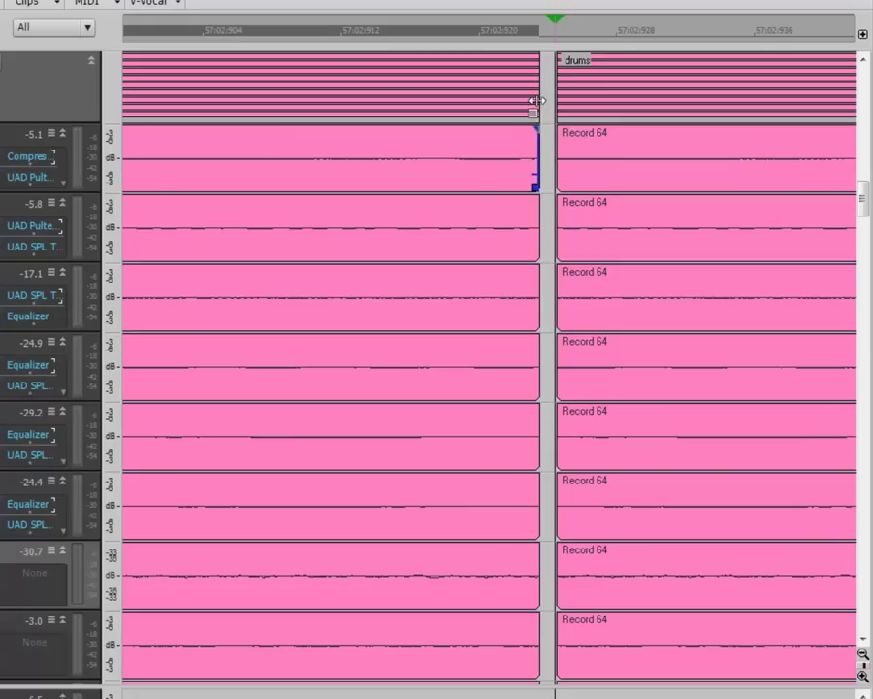
# Extend the earlier drums section's end up to the now time to close the remaining gap before 57:03
pyautogui.moveTo(535, 105)
pyautogui.mouseDown()
pyautogui.moveTo(524, 100)
pyautogui.moveTo(551, 100)
pyautogui.mouseUp()
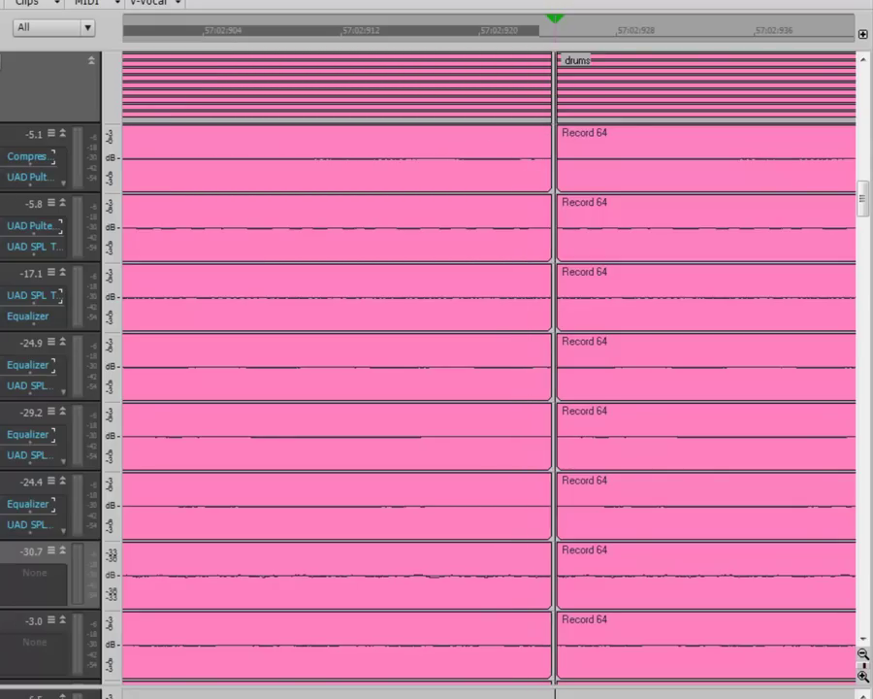
# Play the drums from within bar 55 into bar 57 to check the edited transitions by ear
pyautogui.hotkey('ctrl', 'Left')
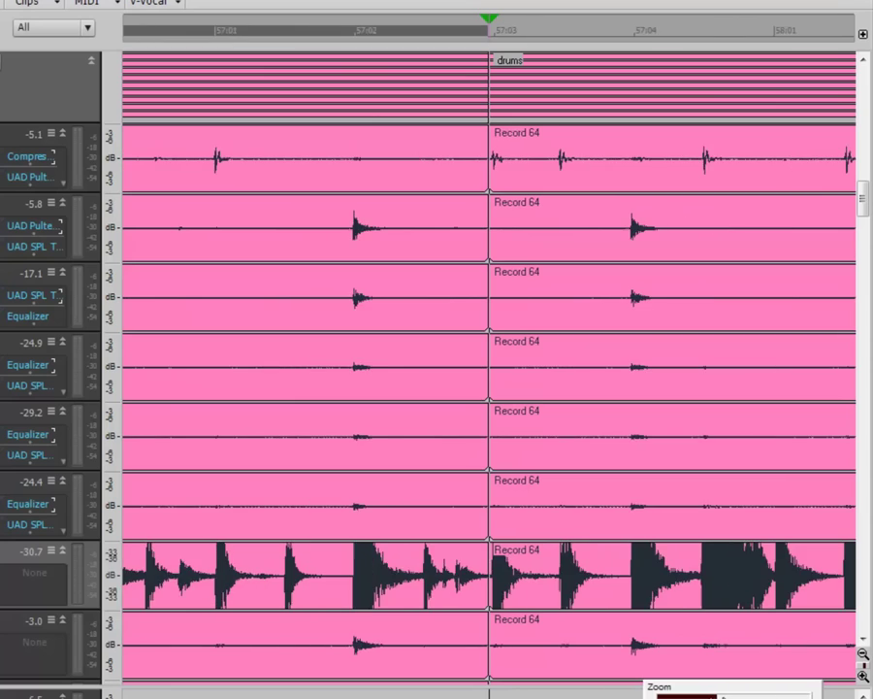
pyautogui.click(862, 653)
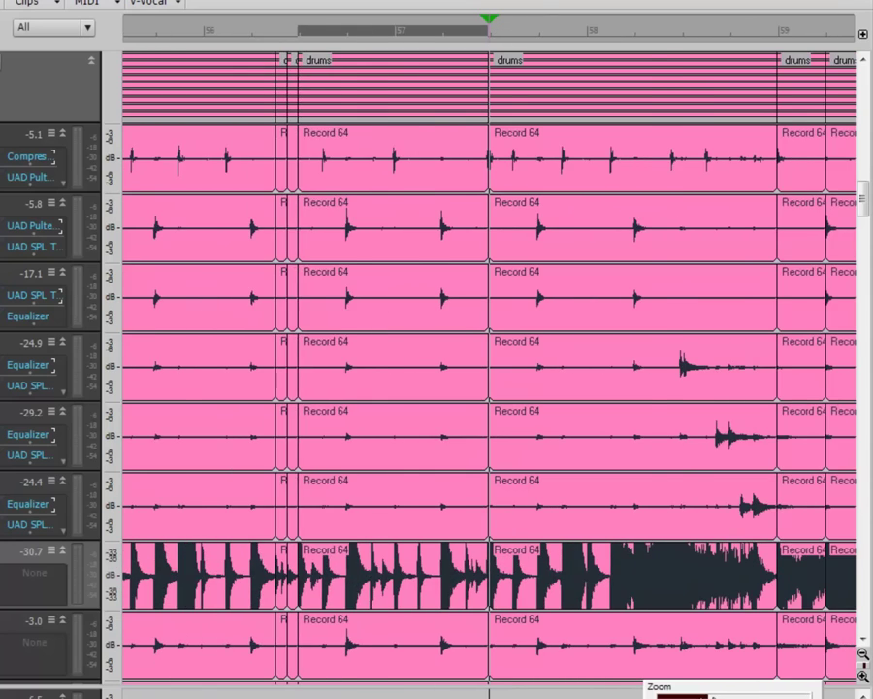
pyautogui.hotkey('ctrl', 'Left')
pyautogui.hotkey('ctrl', 'Right')
pyautogui.hotkey('ctrl', 'Right')
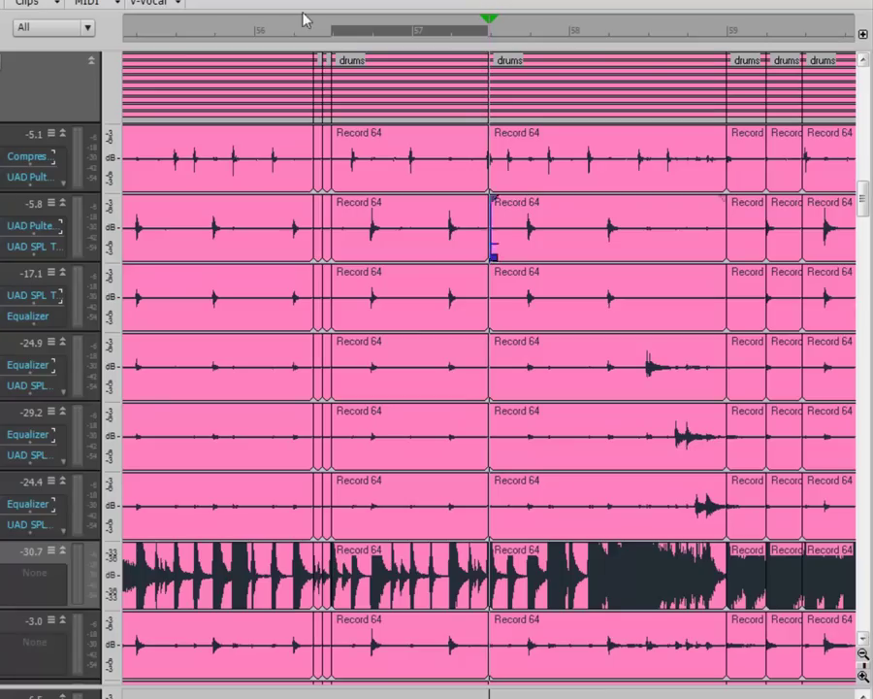
pyautogui.click(152, 39)
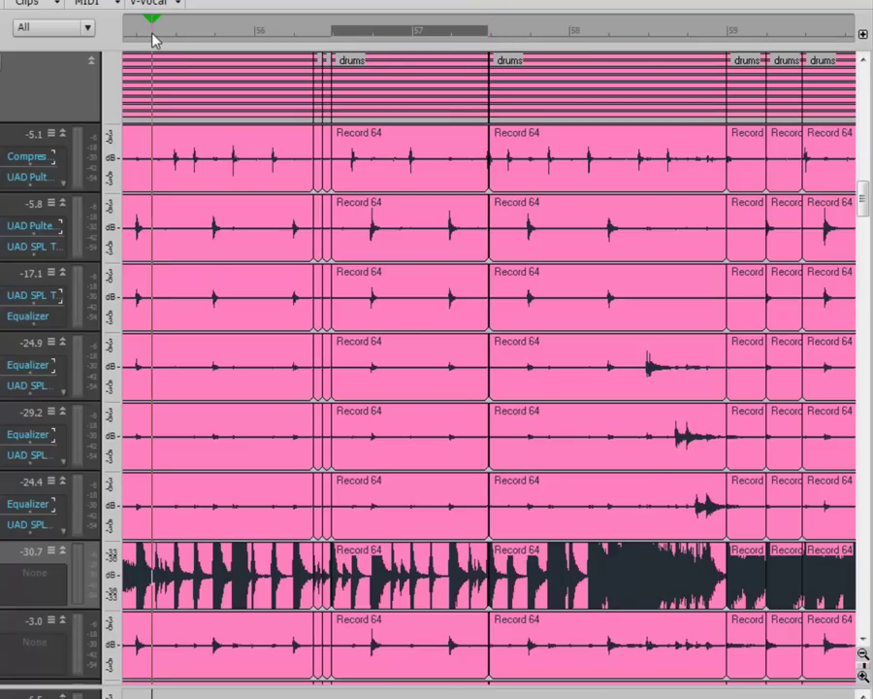
pyautogui.press('space')
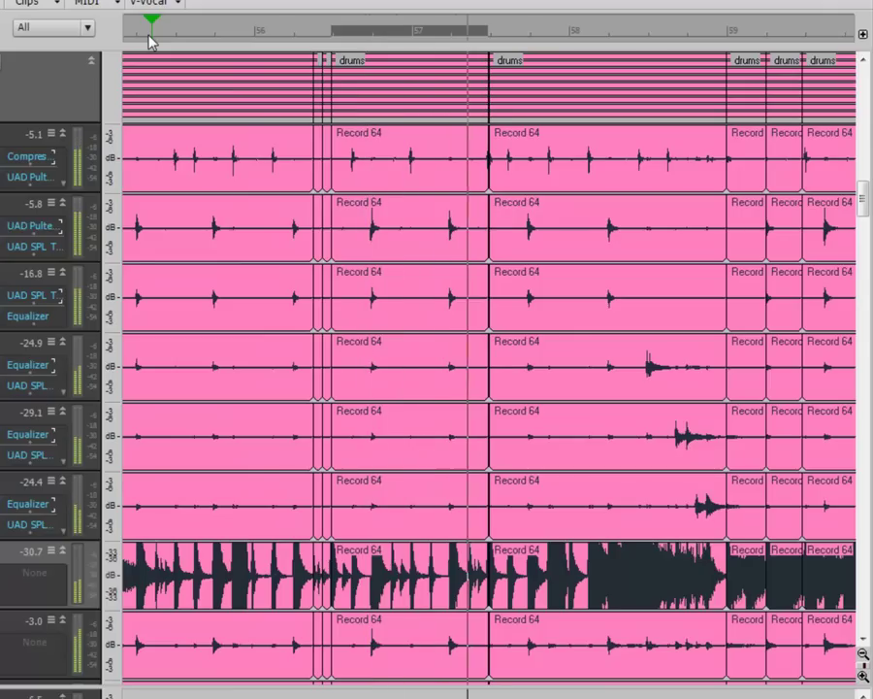
pyautogui.press('space')
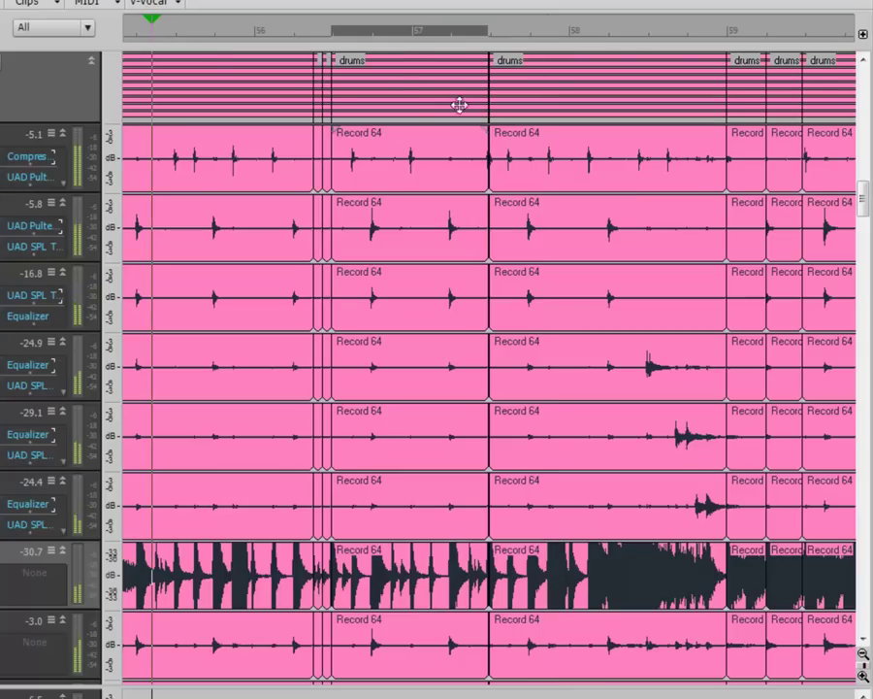
# Compare the hits between 56:03 and 56:04 with the beat positions and split the drums folder clips at 56:04
pyautogui.click(342, 43)
pyautogui.moveTo(701, 690); pyautogui.dragTo(732, 690)
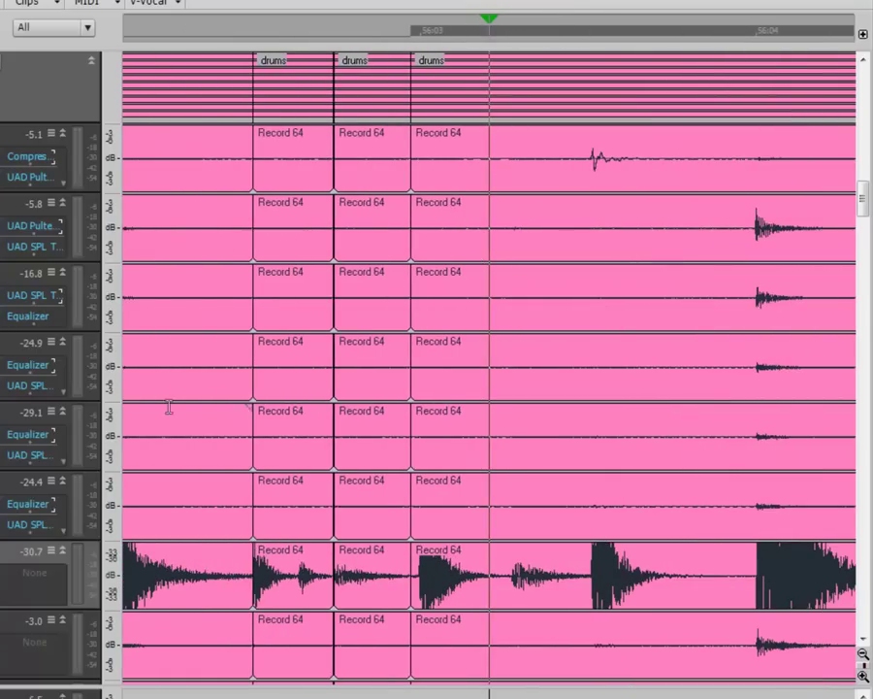
pyautogui.click(503, 36)
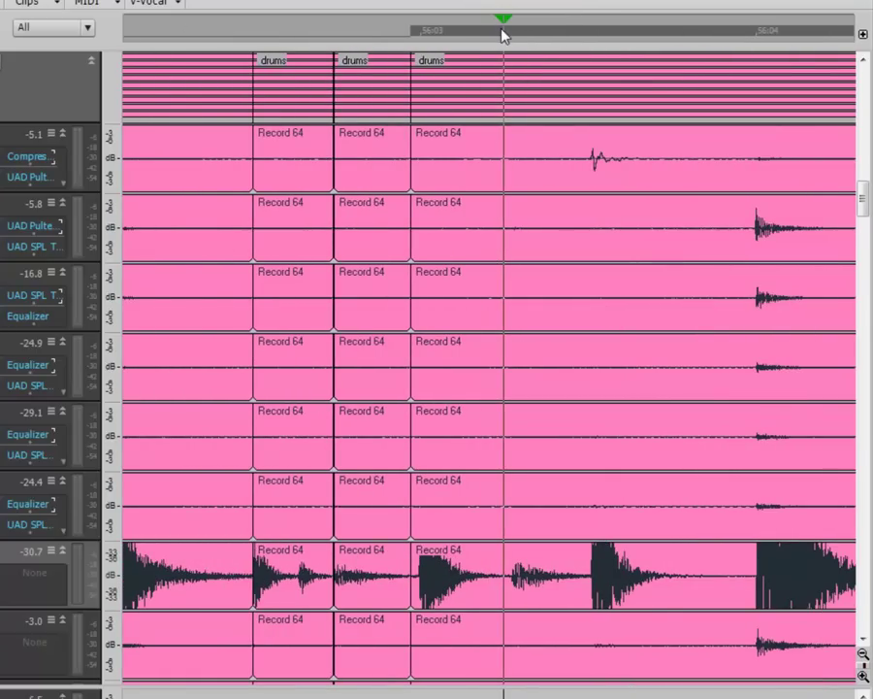
pyautogui.click(594, 35)
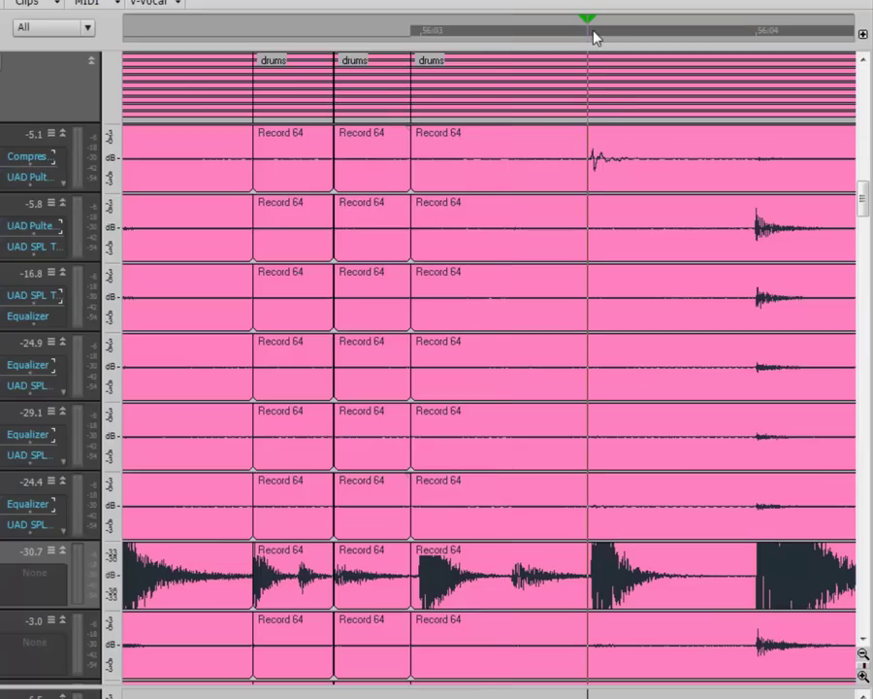
pyautogui.click(757, 37)
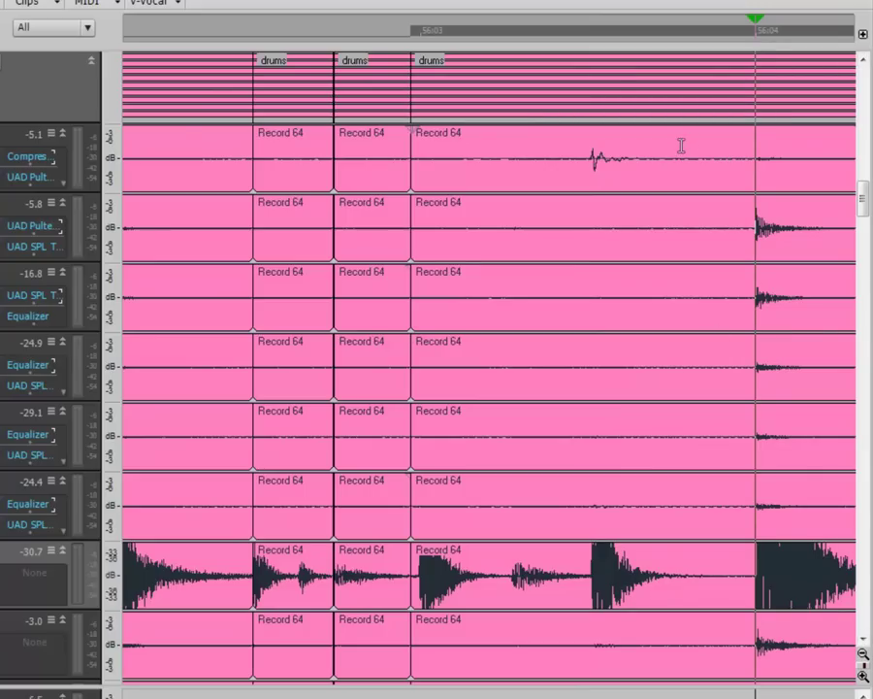
pyautogui.press('t')
pyautogui.click(825, 44)
pyautogui.click(757, 101)
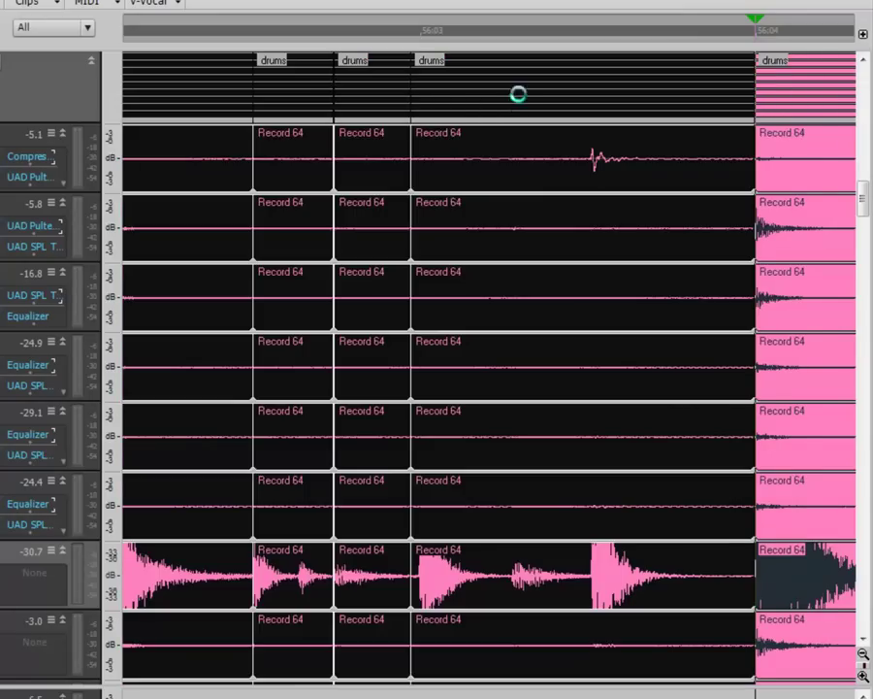
# Split the drums section between 56:03 and 56:04 just ahead of its second, quieter hi-hat hit
pyautogui.click(518, 94)
pyautogui.press('t')
pyautogui.click(457, 85)
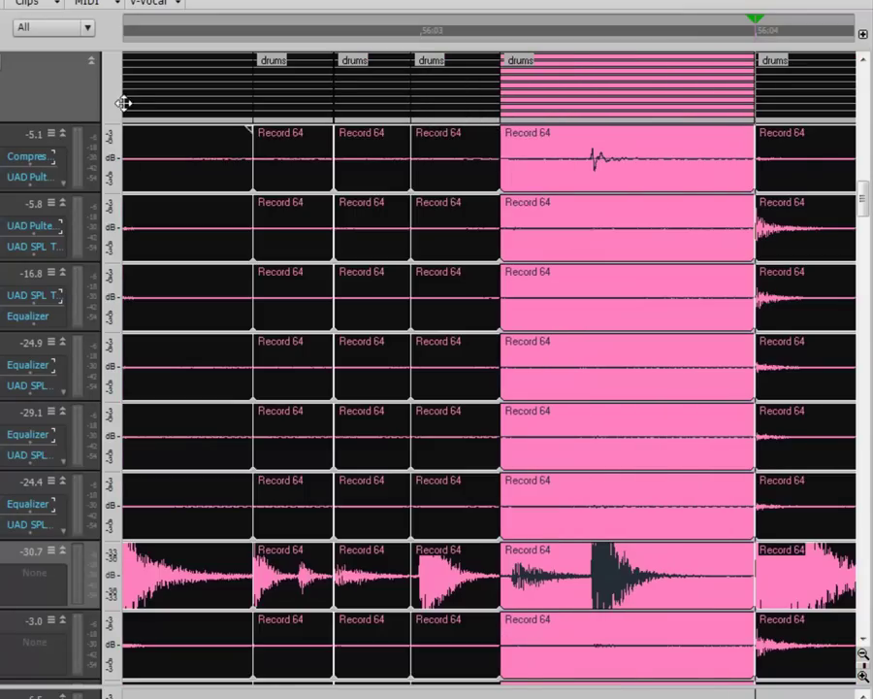
pyautogui.hotkey('ctrl', 'a')
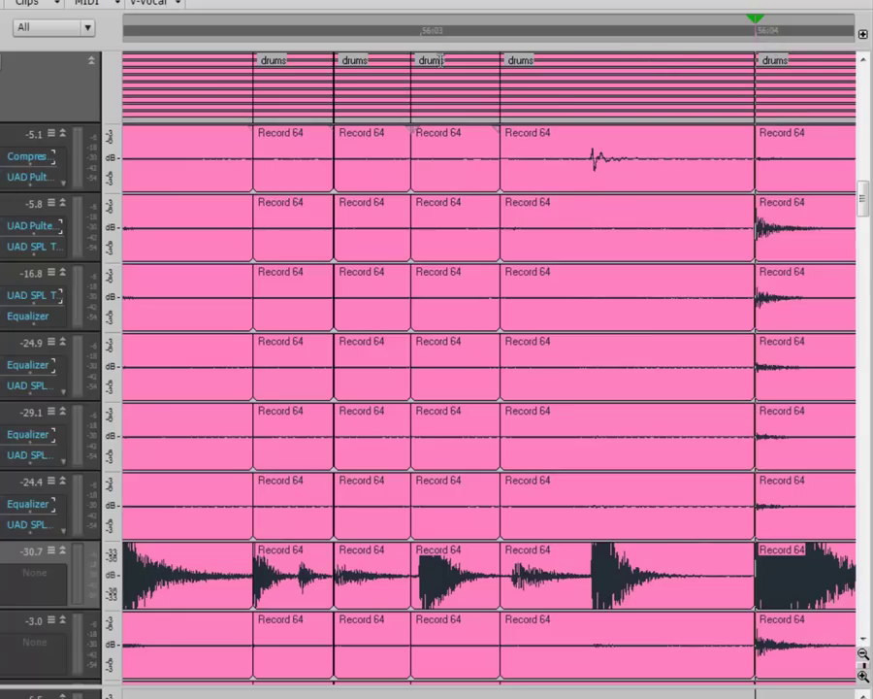
# Trim the facing edges of the two drums sections around 56:03:240, leaving a gap just ahead of the quiet hi-hat hit
pyautogui.moveTo(504, 88); pyautogui.dragTo(514, 89)
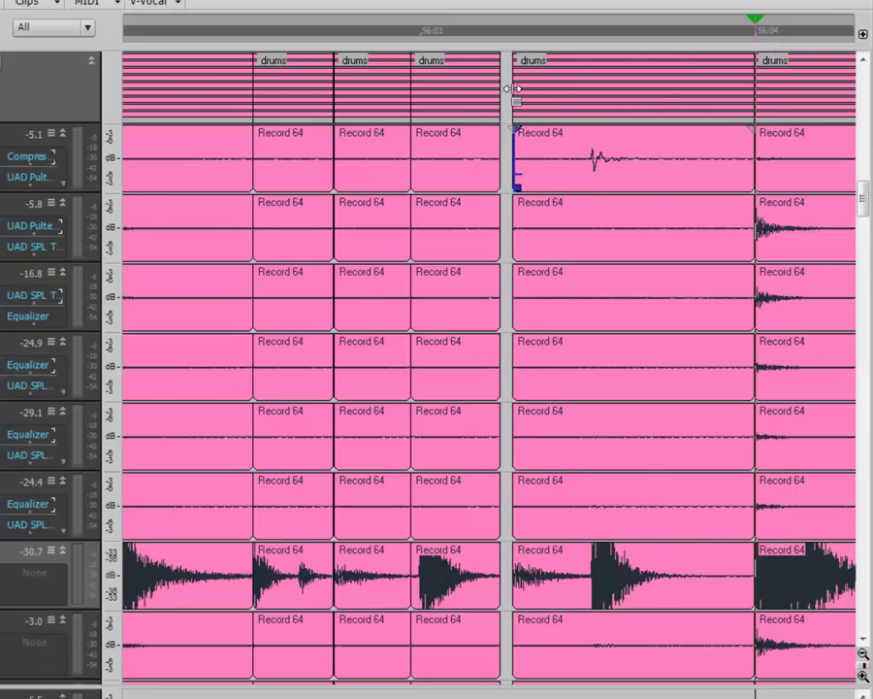
pyautogui.click(511, 35)
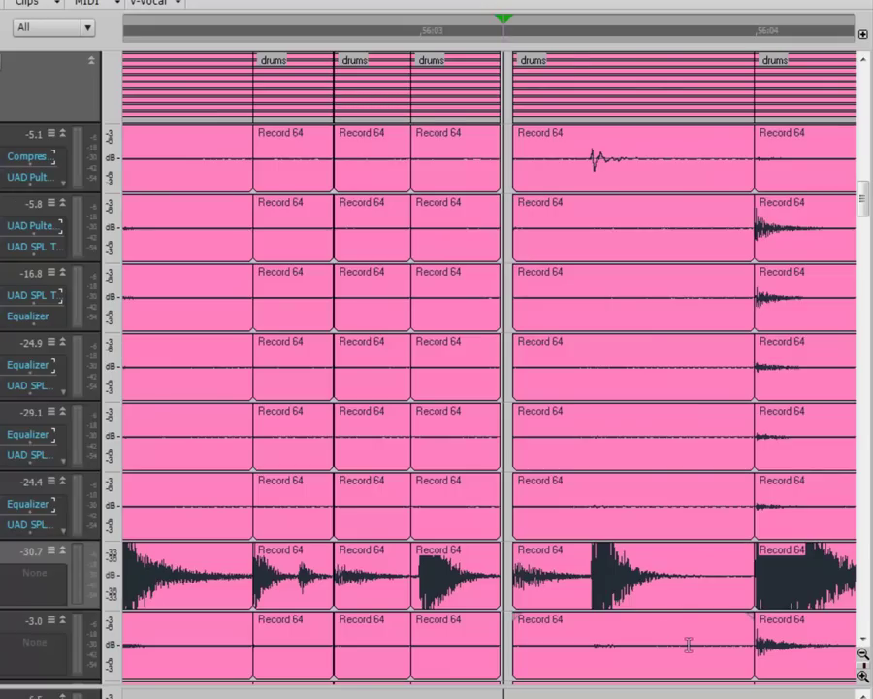
pyautogui.moveTo(504, 94); pyautogui.dragTo(490, 93)
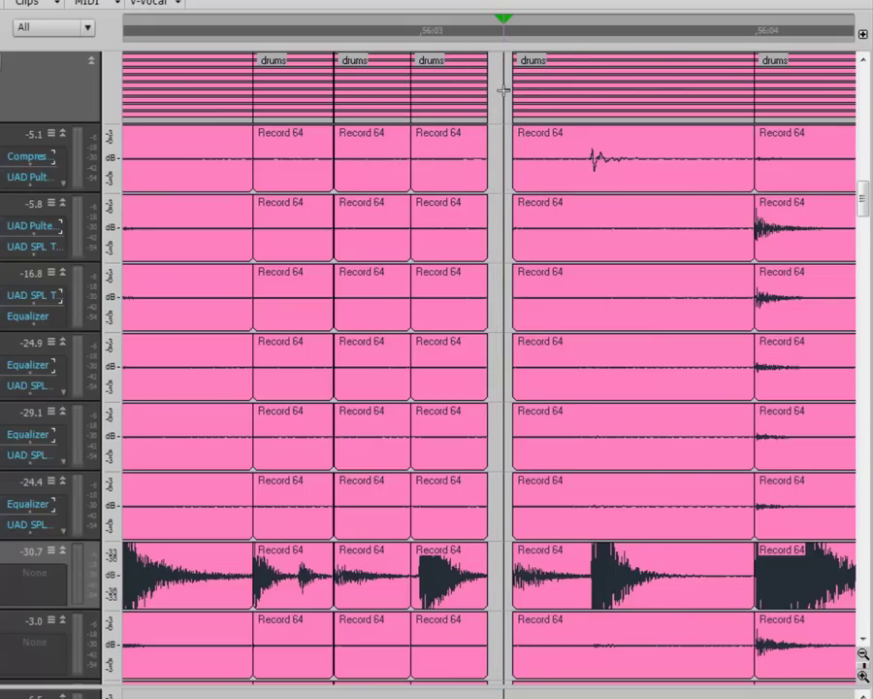
pyautogui.moveTo(512, 97); pyautogui.dragTo(506, 99)
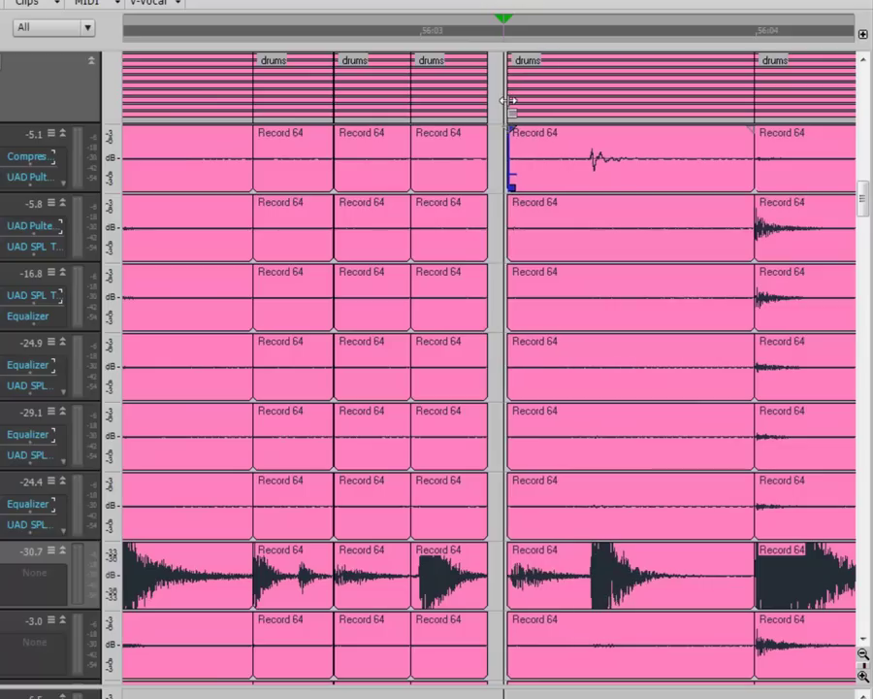
# Shift the drums section before 56:04 slightly earlier so its hi-hat and kick hits line up with the sixteenth-note positions
pyautogui.moveTo(585, 99)
pyautogui.mouseDown()
pyautogui.moveTo(579, 106)
pyautogui.moveTo(577, 100)
pyautogui.mouseUp()
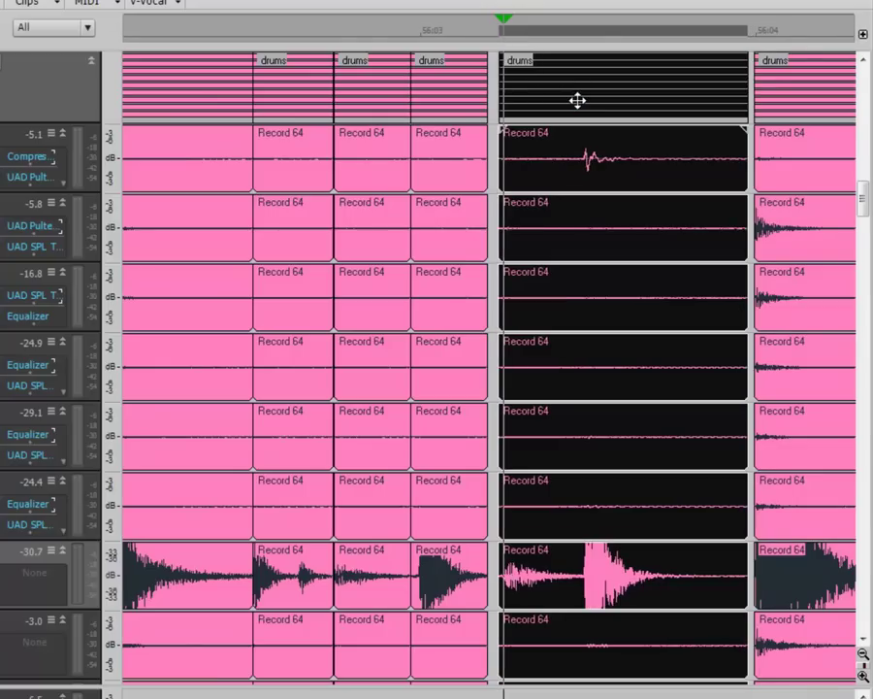
pyautogui.click(626, 34)
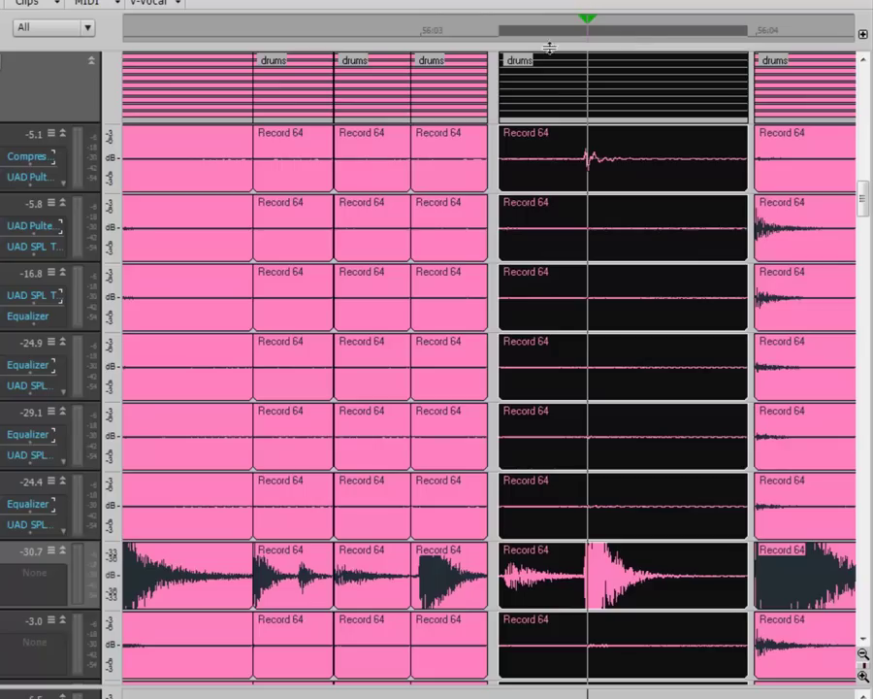
pyautogui.click(503, 34)
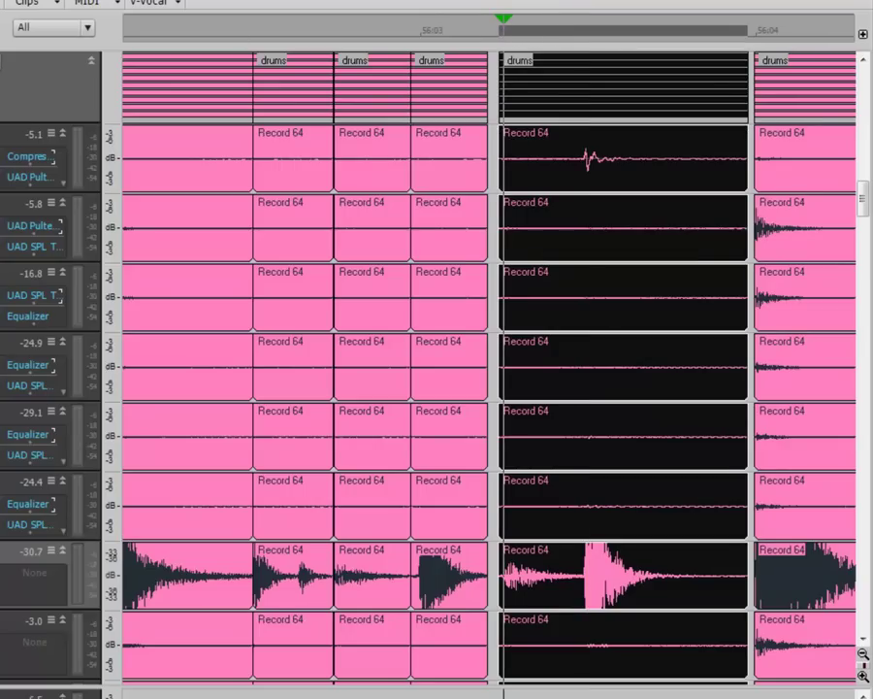
# Trim the shifted section's start to about 56:03:245 and extend the preceding section's end to meet it
pyautogui.hotkey('ctrl', 'shift', 'a')
pyautogui.moveTo(724, 695); pyautogui.dragTo(777, 693)
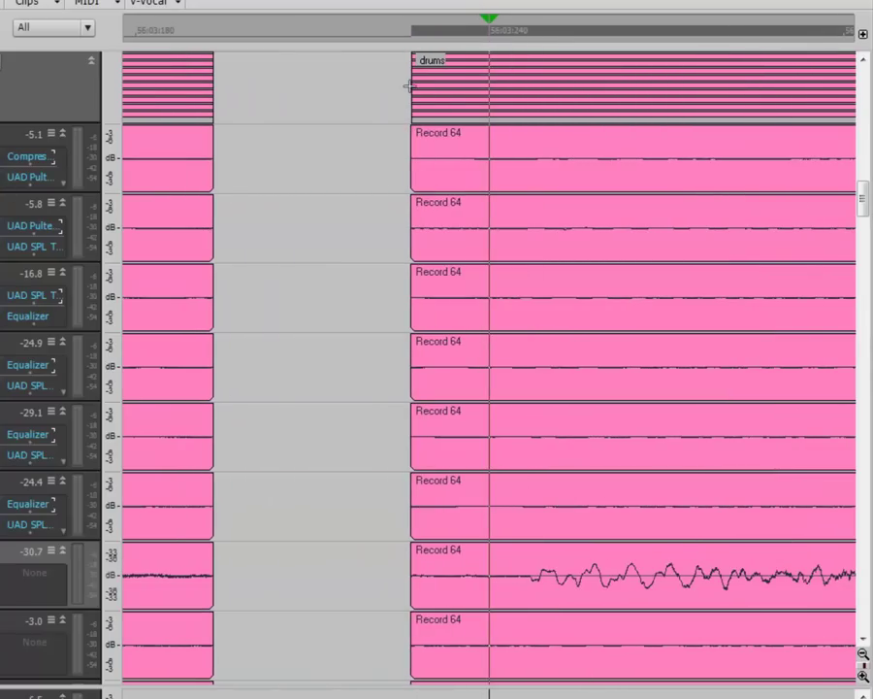
pyautogui.moveTo(410, 94); pyautogui.dragTo(520, 116)
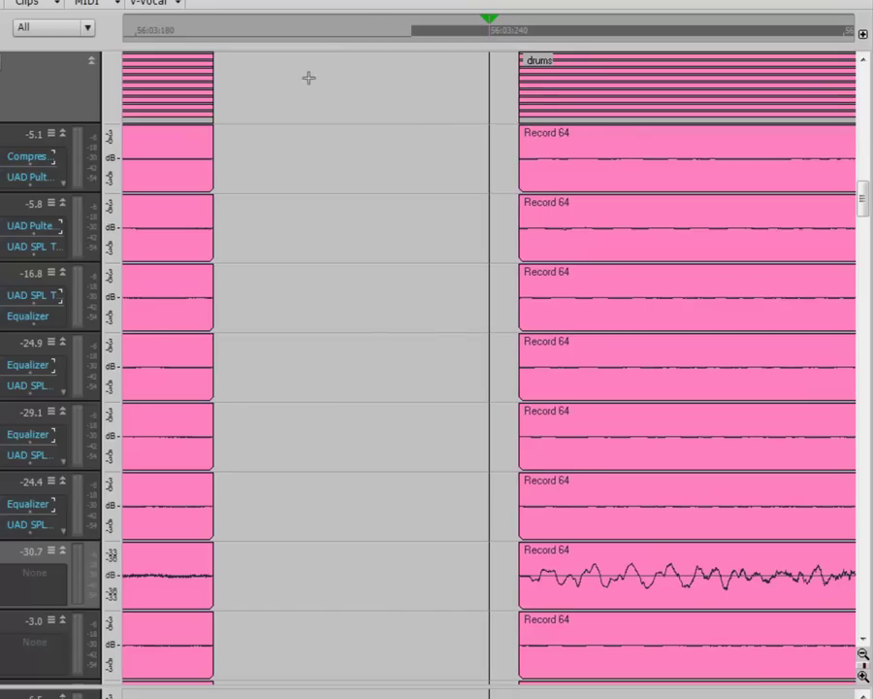
pyautogui.moveTo(212, 97); pyautogui.dragTo(512, 136)
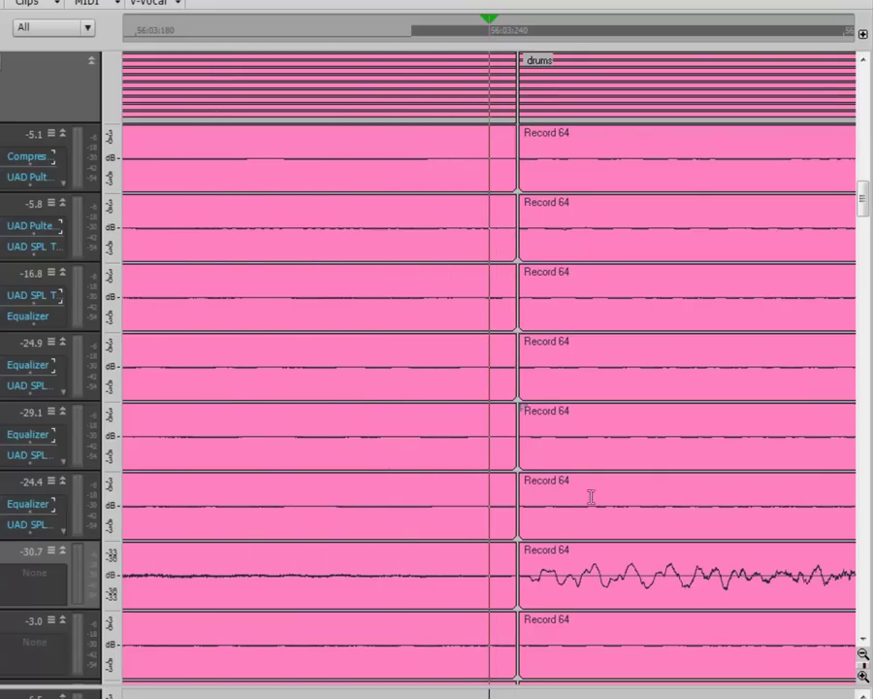
# Close the gap before 56:04 by extending the earlier section's end and the following section's start to about 56:03:943
pyautogui.click(862, 654)
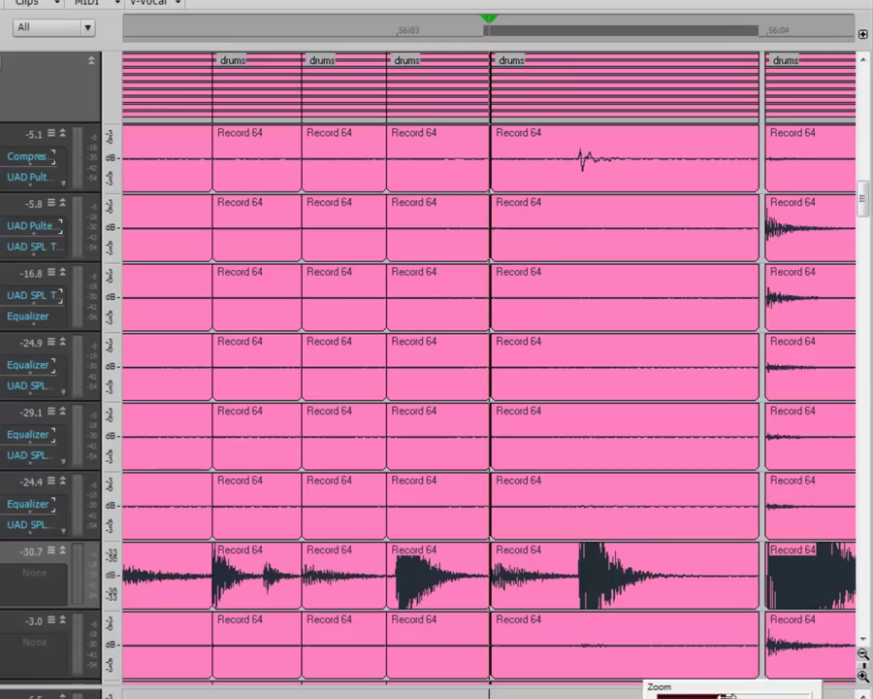
pyautogui.click(761, 35)
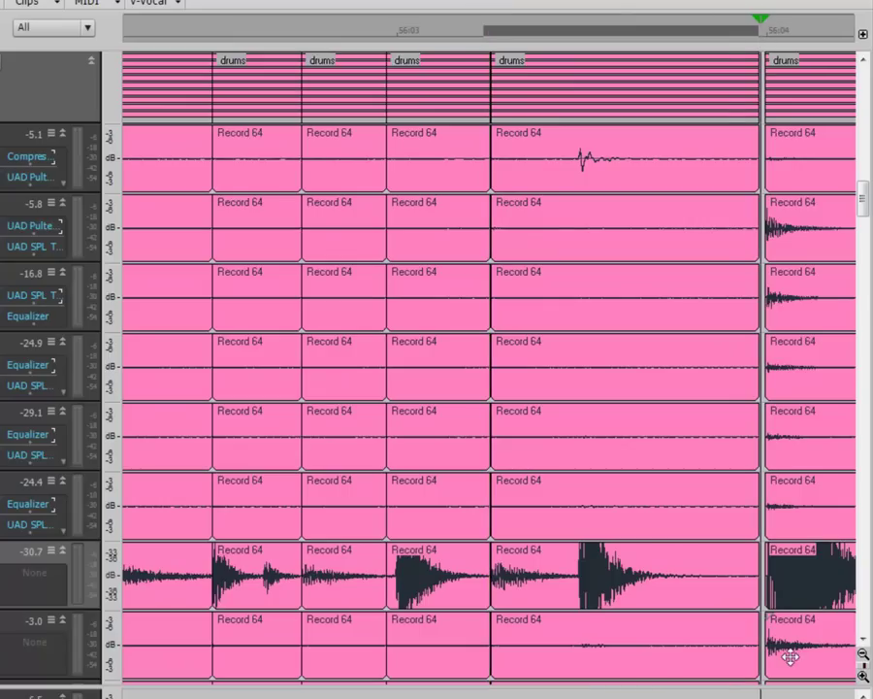
pyautogui.click(862, 676)
pyautogui.click(863, 677)
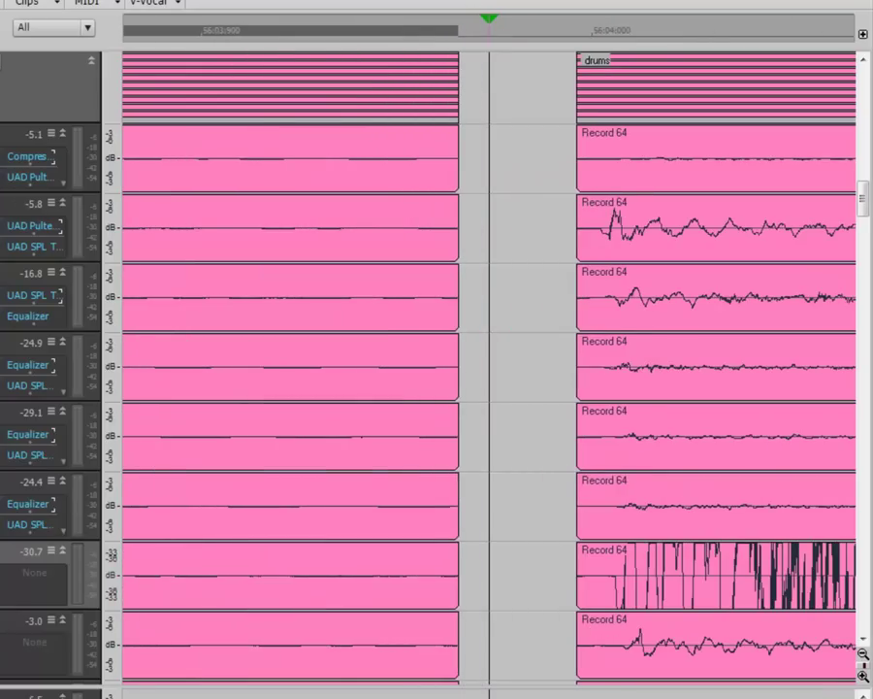
pyautogui.moveTo(462, 100); pyautogui.dragTo(479, 119)
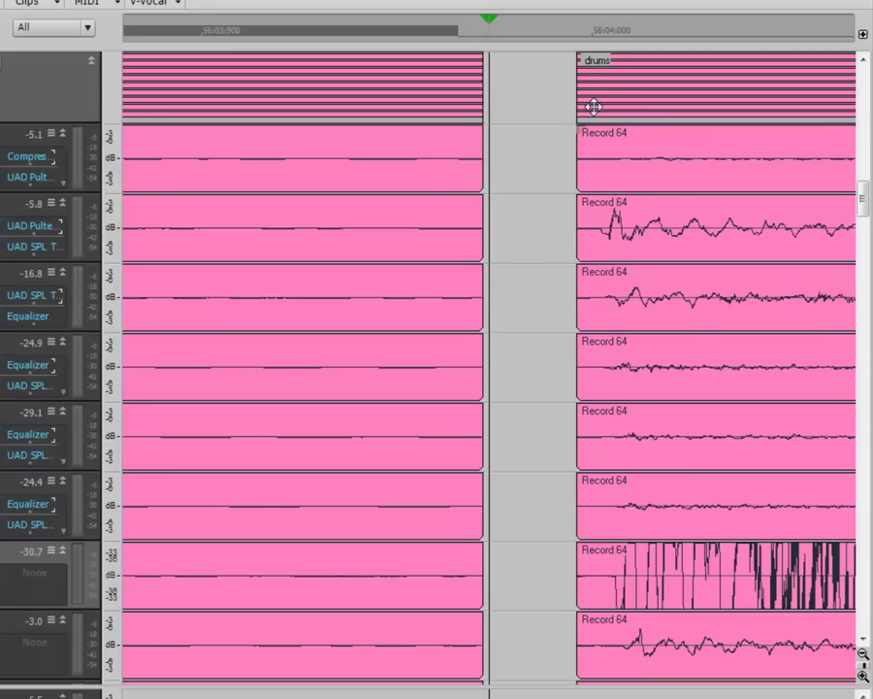
pyautogui.moveTo(577, 106); pyautogui.dragTo(484, 110)
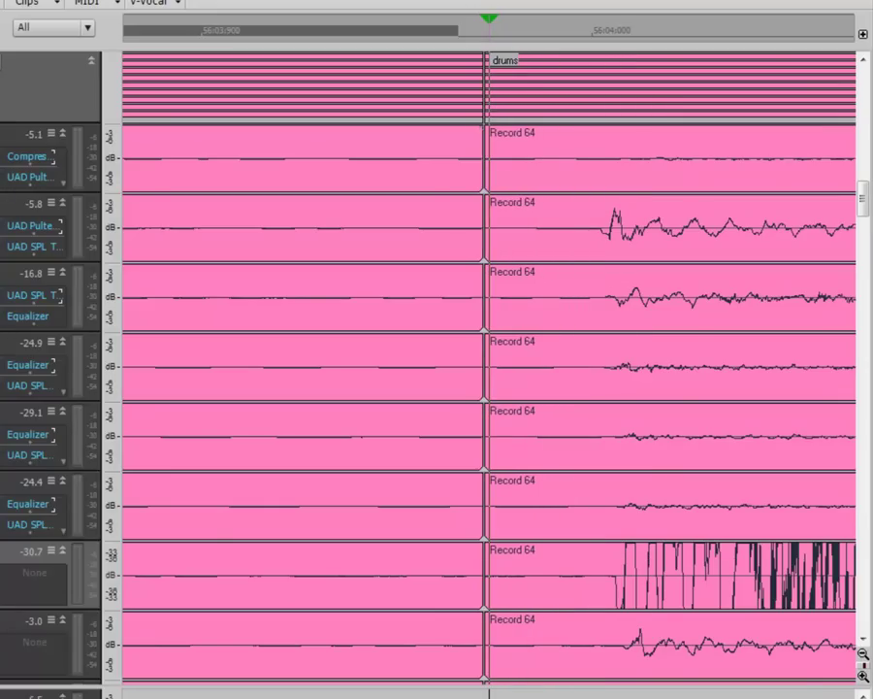
# Play the soloed drums from 55:04:420 past 57:03 to check the tightened sections
pyautogui.moveTo(759, 696); pyautogui.dragTo(730, 695)
pyautogui.click(152, 37)
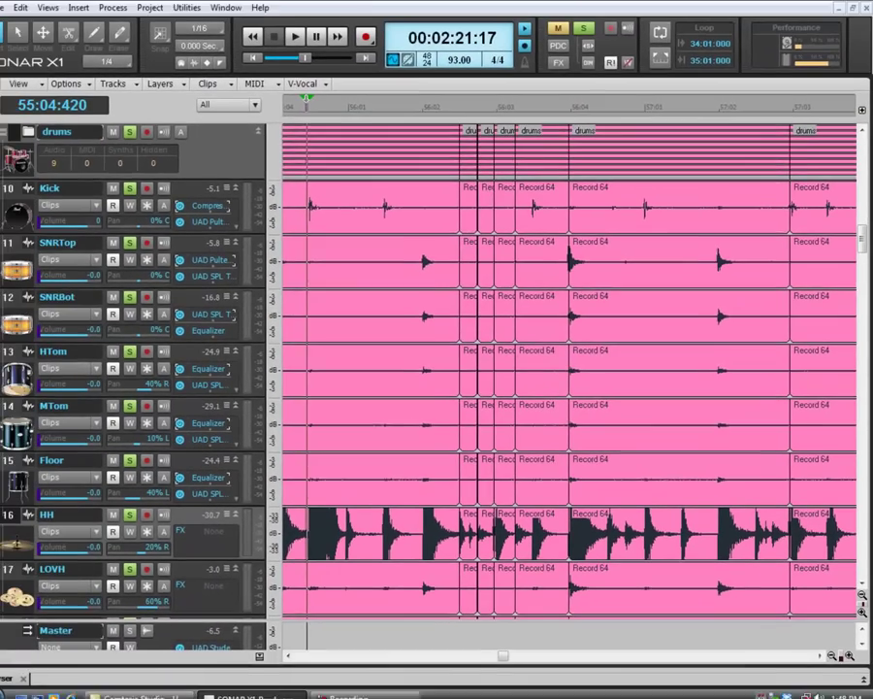
pyautogui.press('space')
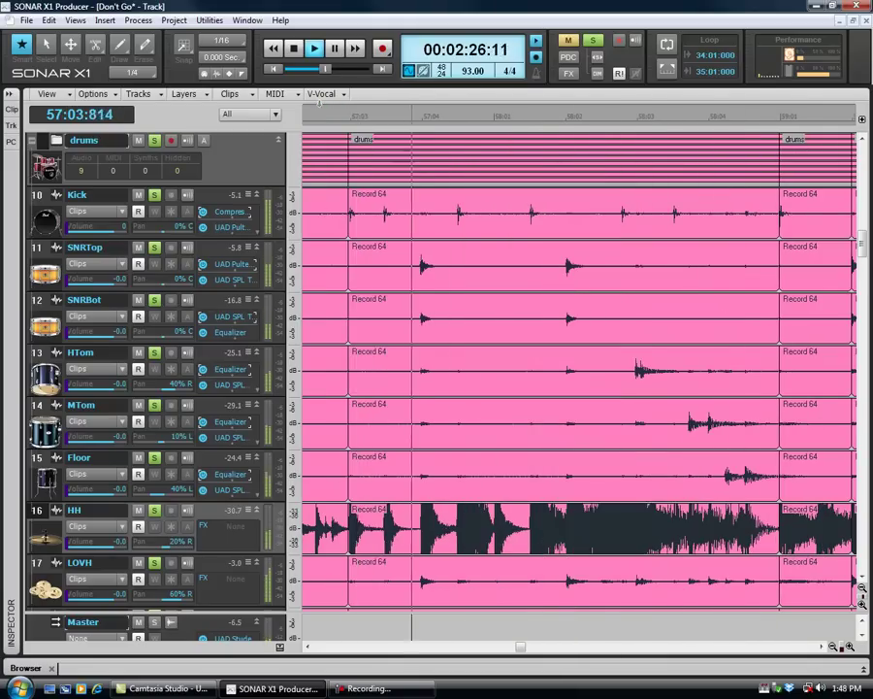
pyautogui.press('space')
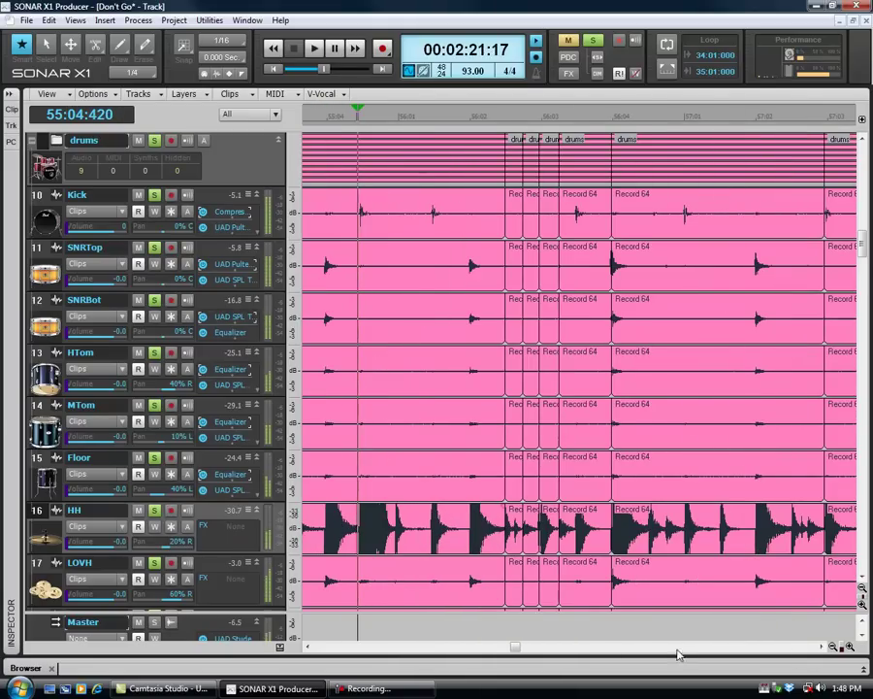
# Unsolo the drums folder and play the full mix from 55:04:420 past 59:01
pyautogui.click(848, 648)
pyautogui.moveTo(842, 648); pyautogui.dragTo(747, 621)
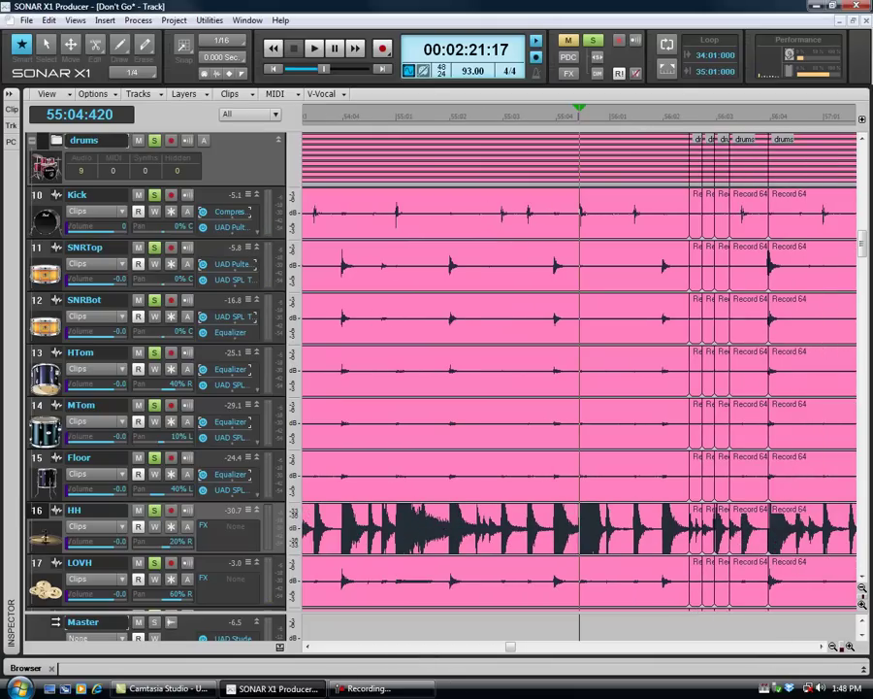
pyautogui.click(156, 140)
pyautogui.press('space')
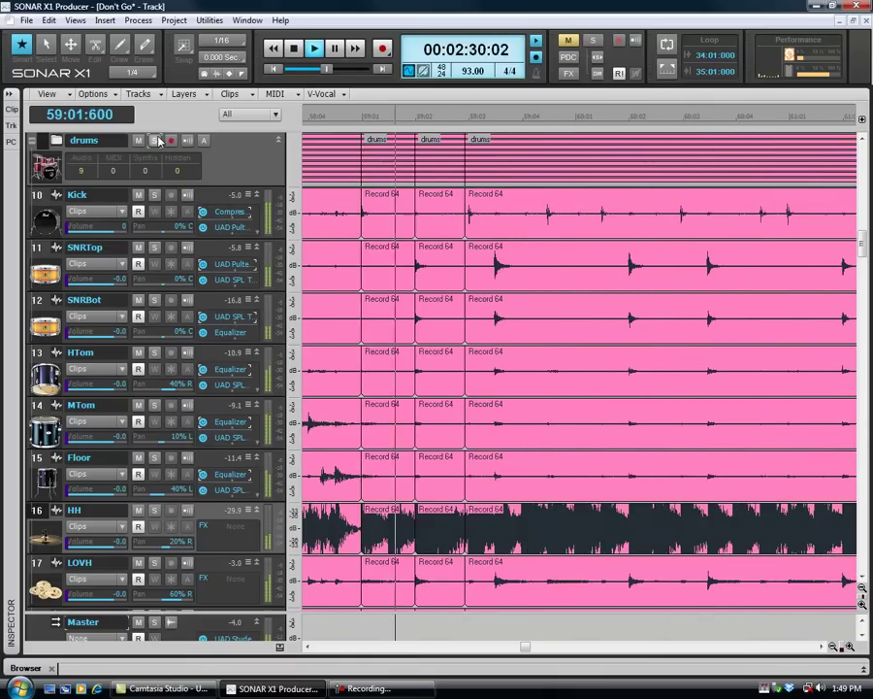
pyautogui.press('space')
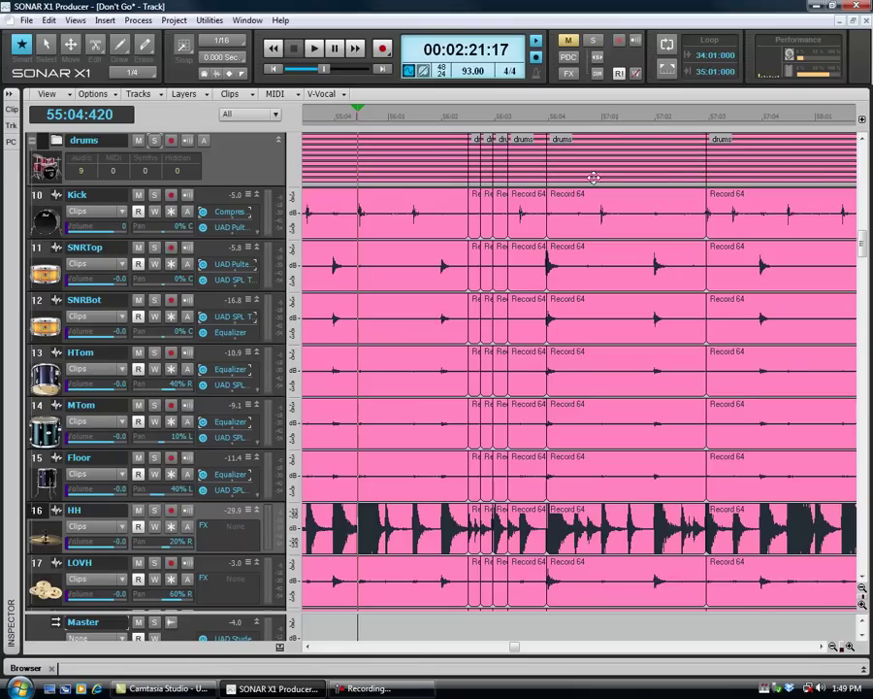
pyautogui.moveTo(843, 647)
pyautogui.mouseDown()
pyautogui.moveTo(860, 628)
pyautogui.moveTo(839, 624)
pyautogui.mouseUp()
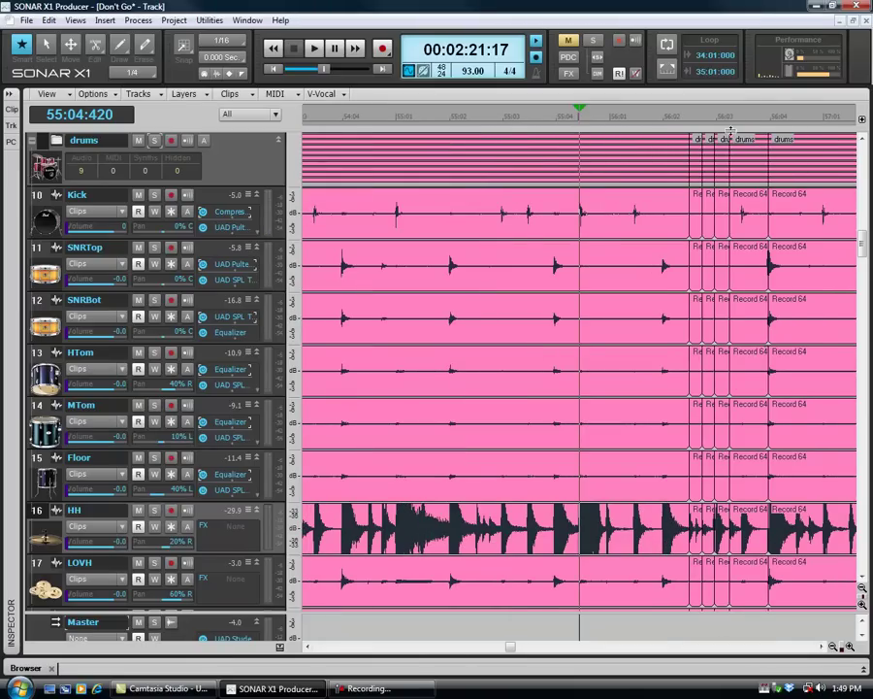
# Close the small gap at about 56:02:483 by extending the following drums section's start back to slightly overlap the preceding section
pyautogui.click(690, 123)
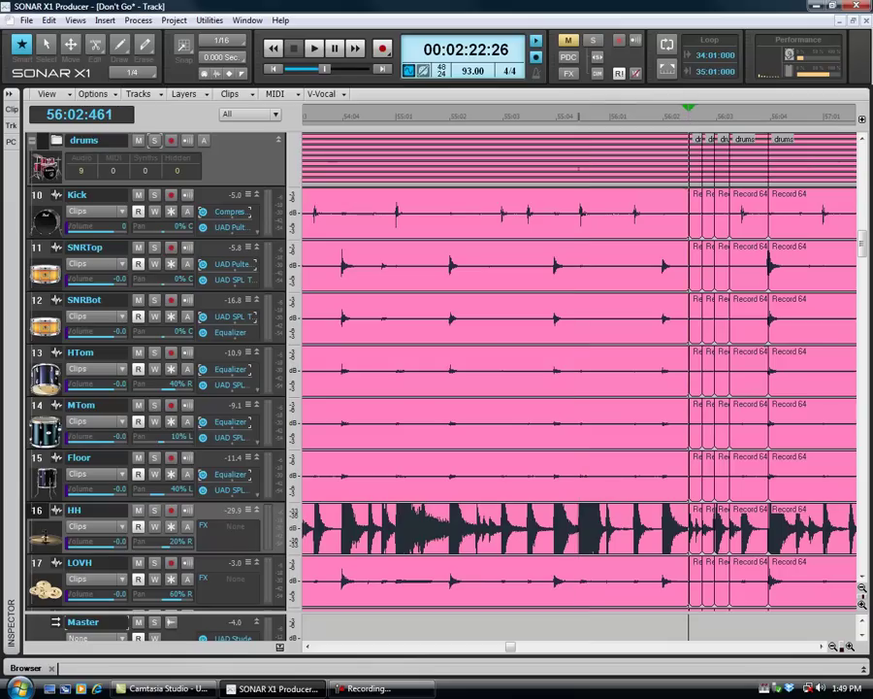
pyautogui.moveTo(842, 646); pyautogui.dragTo(782, 611)
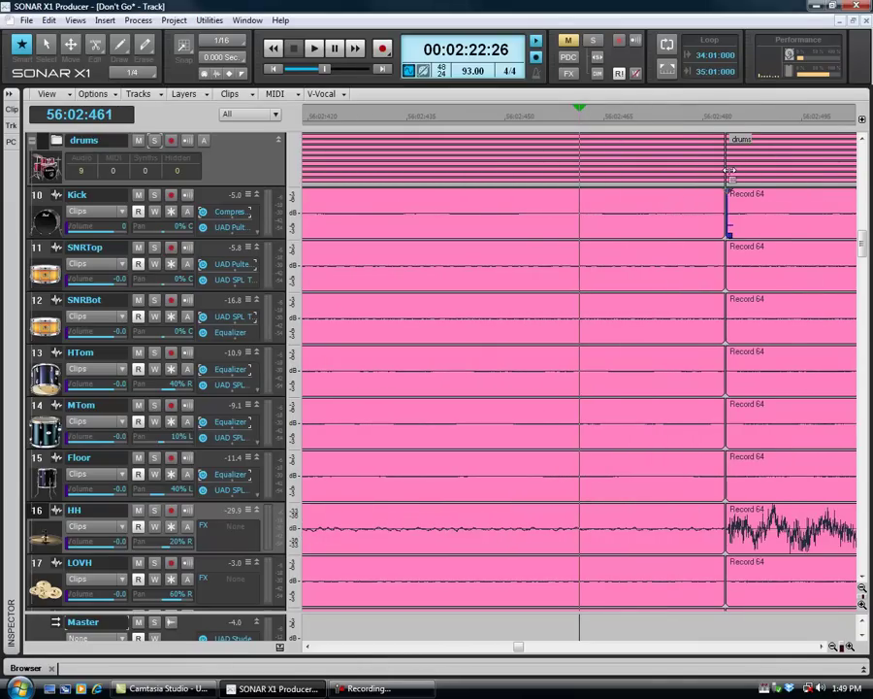
pyautogui.click(726, 116)
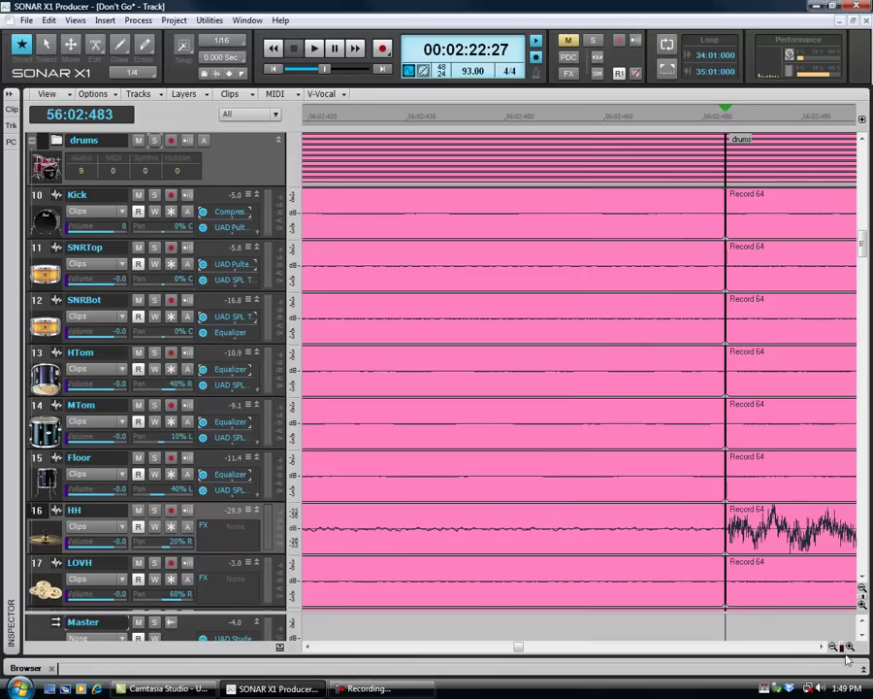
pyautogui.moveTo(842, 647); pyautogui.dragTo(803, 614)
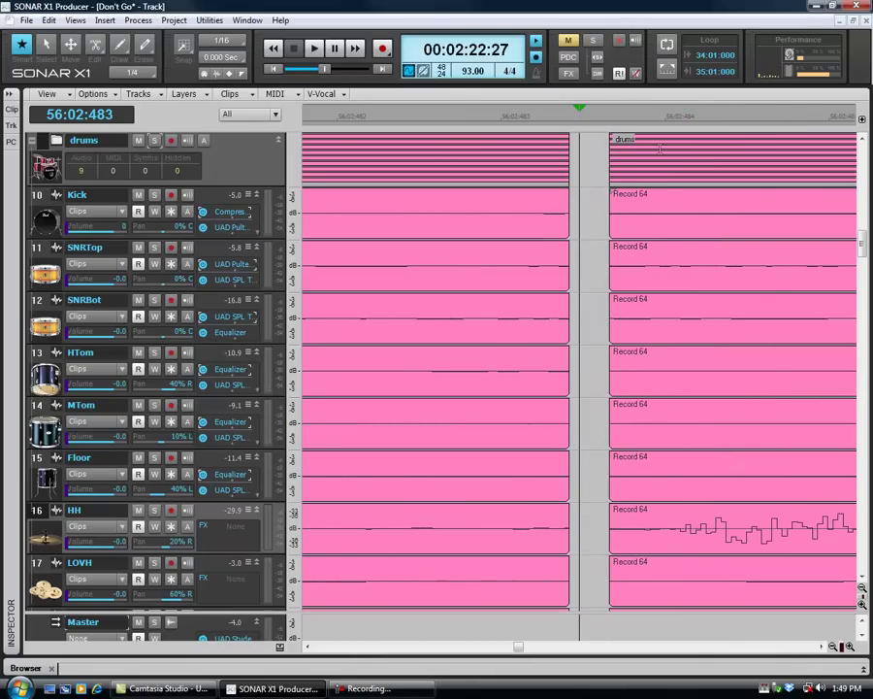
pyautogui.moveTo(611, 162); pyautogui.dragTo(560, 161)
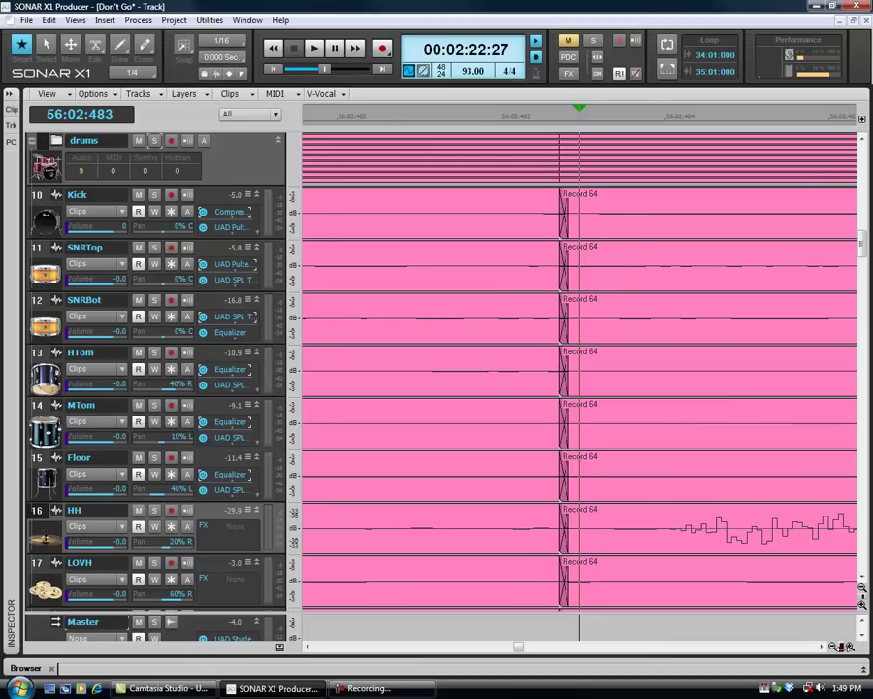
# Play the full mix from 55:03:945 to check the closed transition before 56:03
pyautogui.moveTo(842, 646); pyautogui.dragTo(752, 625)
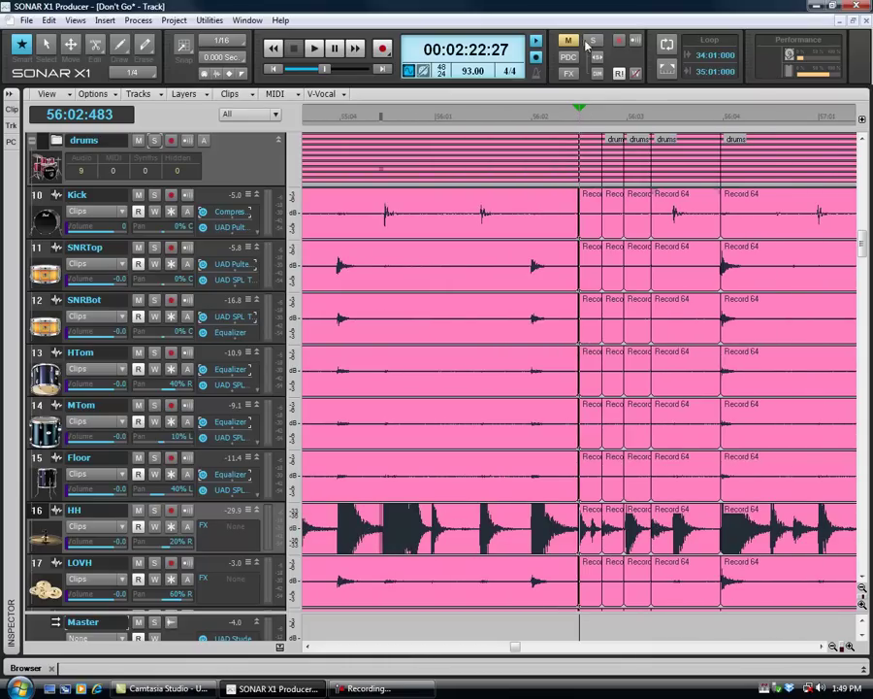
pyautogui.click(338, 116)
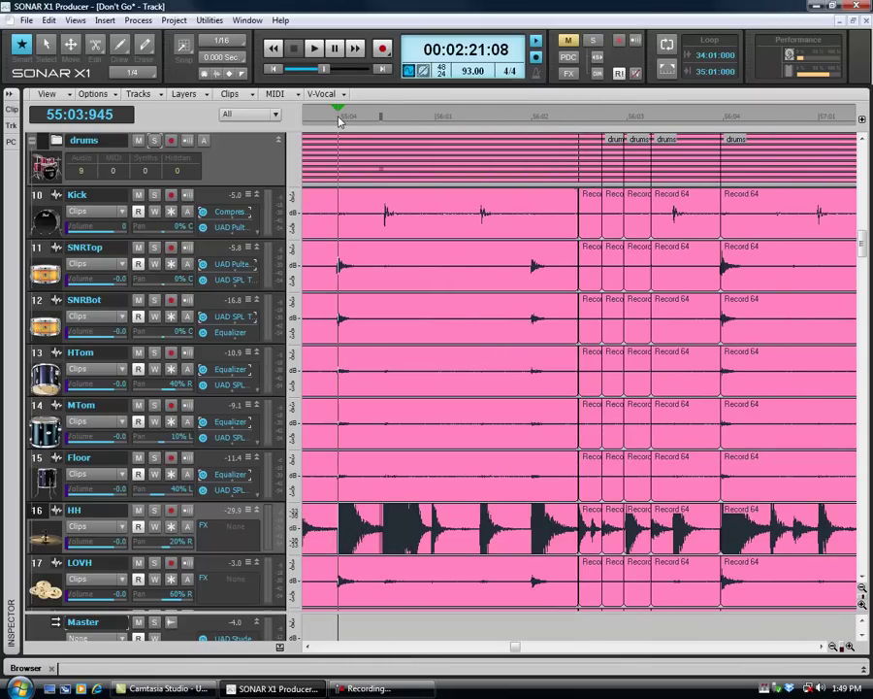
pyautogui.press('space')
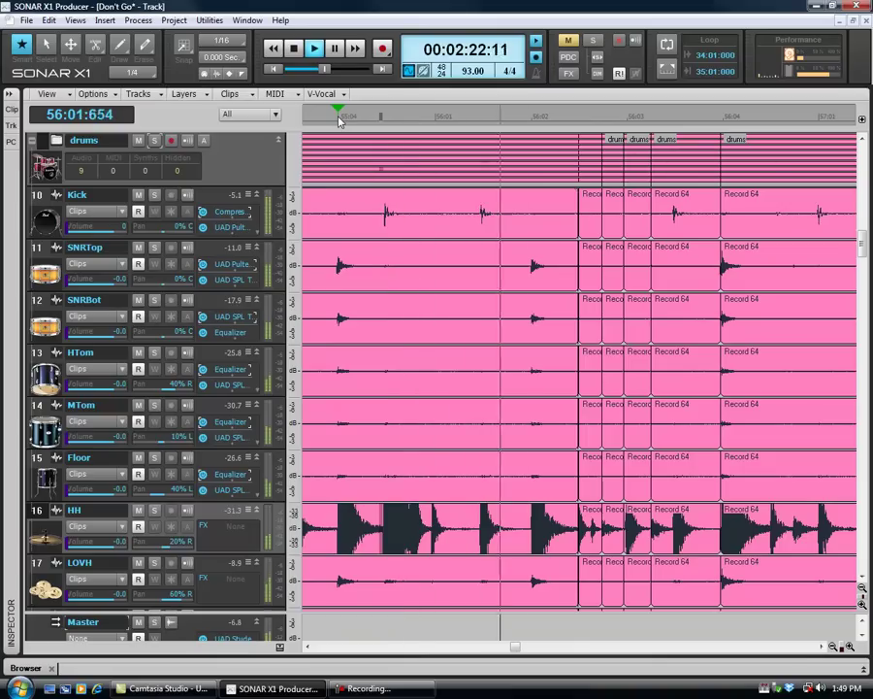